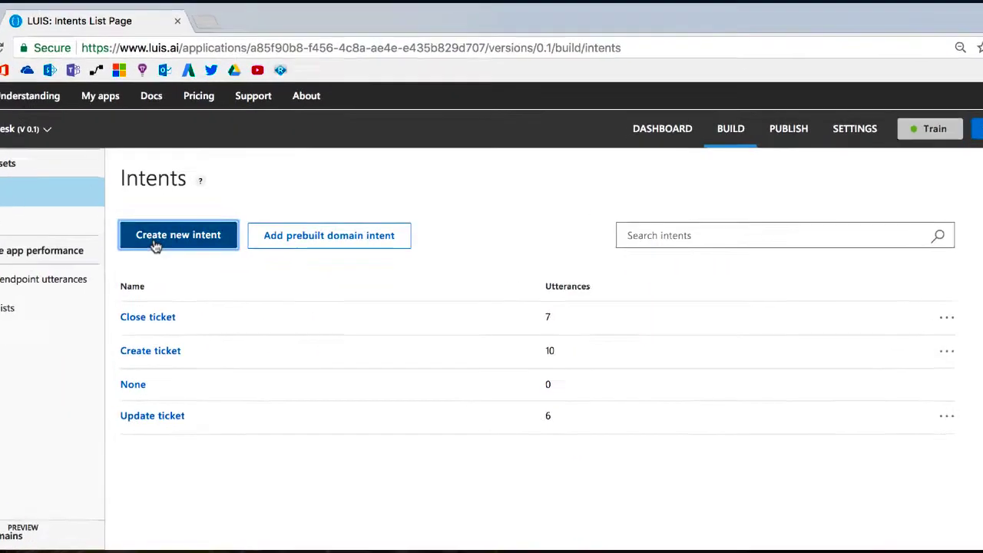
# Step: Create a 'Clarify ticket' intent and narrow the browser to show the Word utterance notes beside it
pyautogui.click(195, 250)
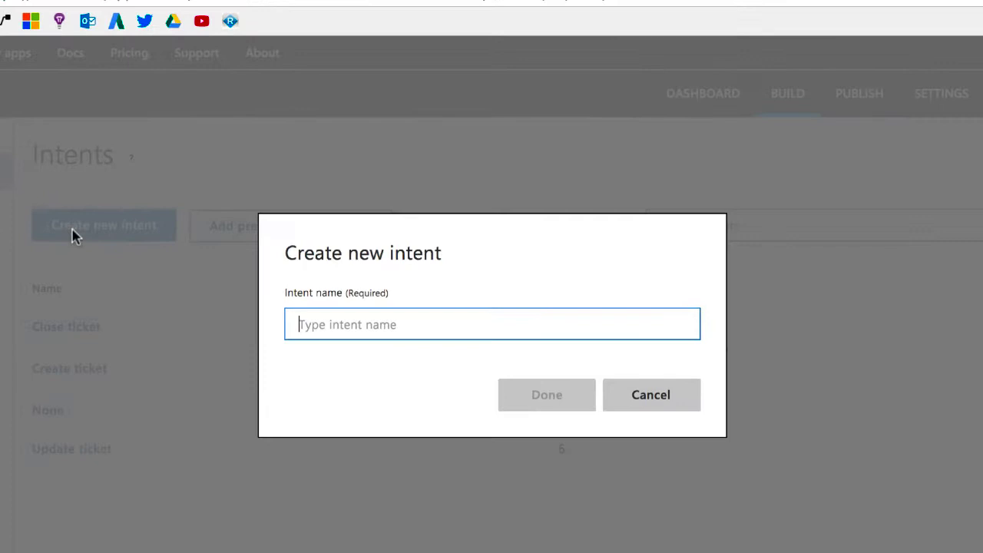
pyautogui.write('Clarify ticket')
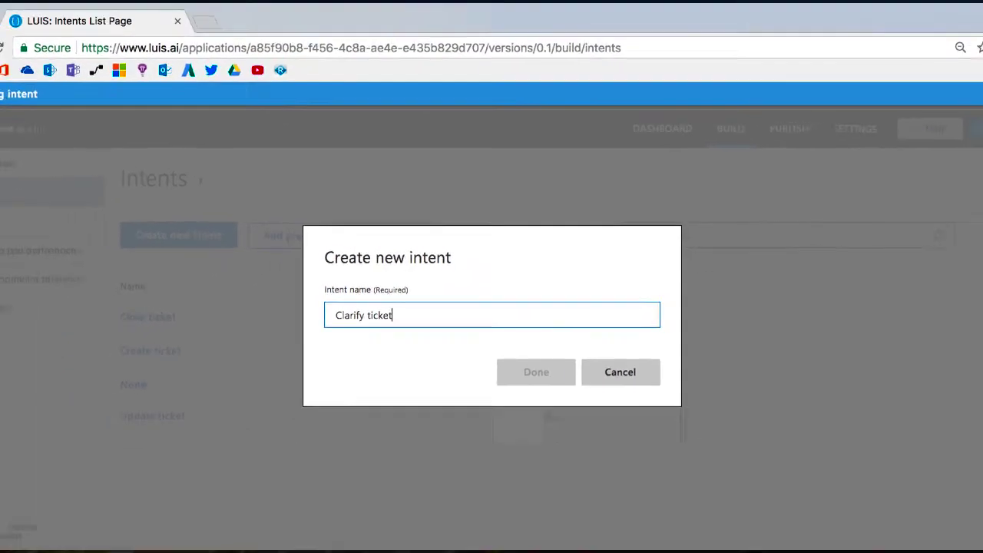
pyautogui.press('Return')
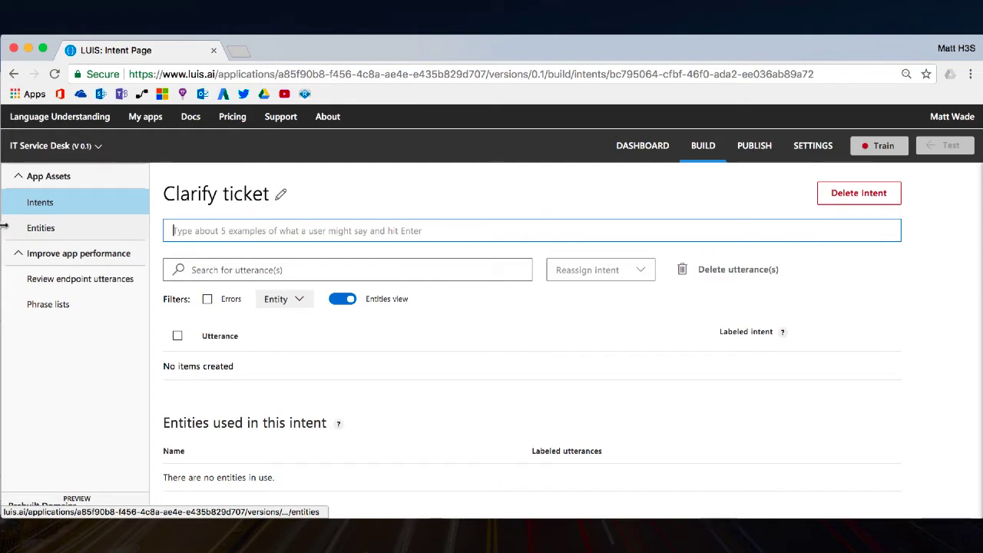
pyautogui.moveTo(2, 227); pyautogui.dragTo(453, 233)
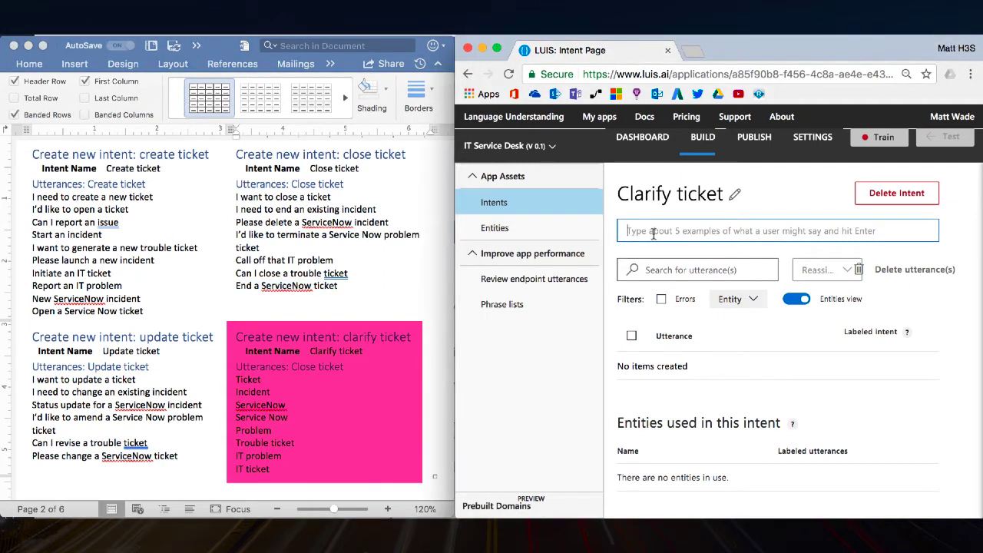
# Step: Copy the utterance list from Word and add 'Ticket', 'Incident' and 'ServiceNow' as examples
pyautogui.click(237, 380)
pyautogui.moveTo(237, 380); pyautogui.dragTo(273, 469)
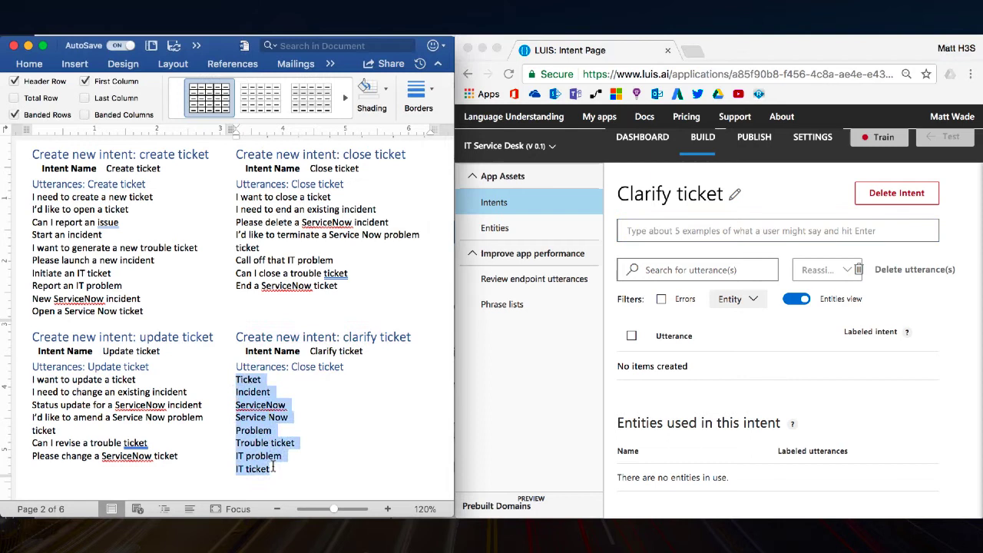
pyautogui.click(658, 234)
pyautogui.write('Ticket')
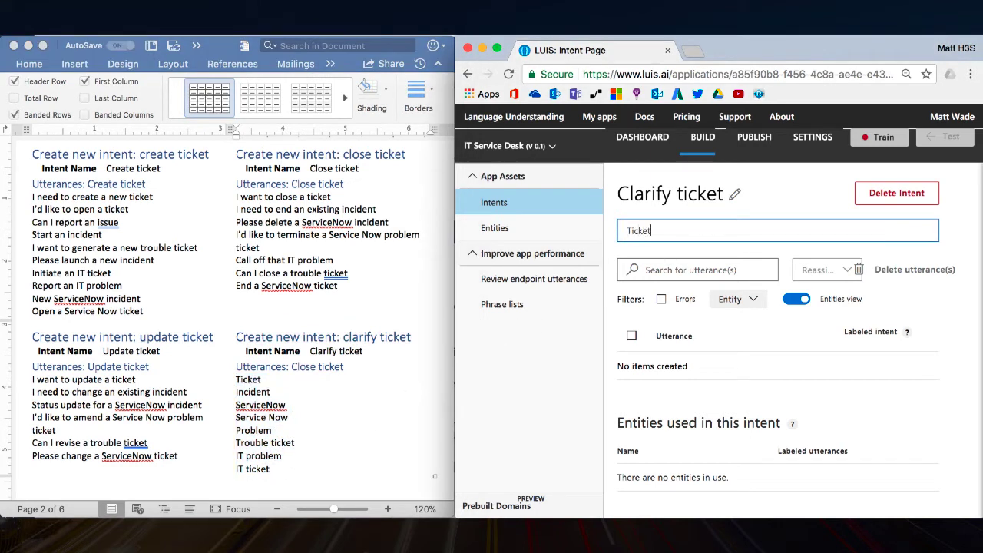
pyautogui.press('Return')
pyautogui.write('Incident')
pyautogui.press('Return')
pyautogui.write('ServiceNow')
pyautogui.press('Return')
# Step: Add 'Service Now', 'Problem', 'trouble ticket', 'IT problem' and 'IT ticket' as example utterances
pyautogui.write('Se')
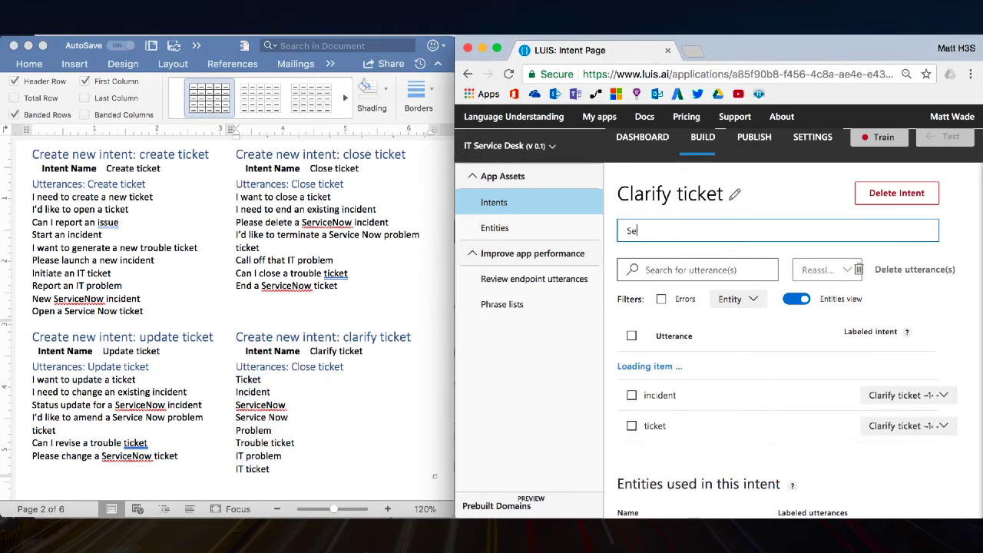
pyautogui.write('rvice Now')
pyautogui.press('Return')
pyautogui.write('Problem')
pyautogui.press('Return')
pyautogui.write('tro')
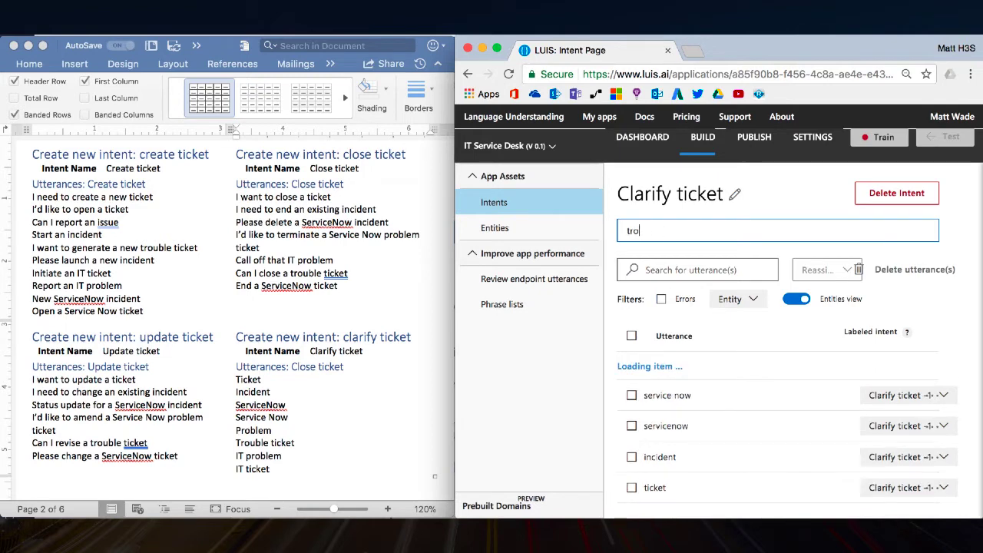
pyautogui.write('uble ticket')
pyautogui.press('Return')
pyautogui.write('IT prob')
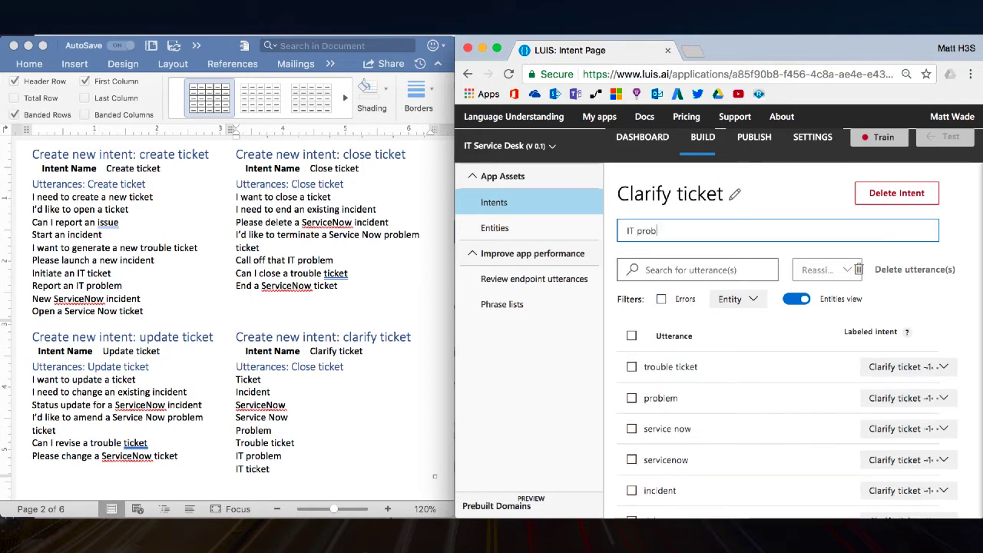
pyautogui.write('lem')
pyautogui.press('Return')
pyautogui.write('IT ticket')
pyautogui.press('Return')
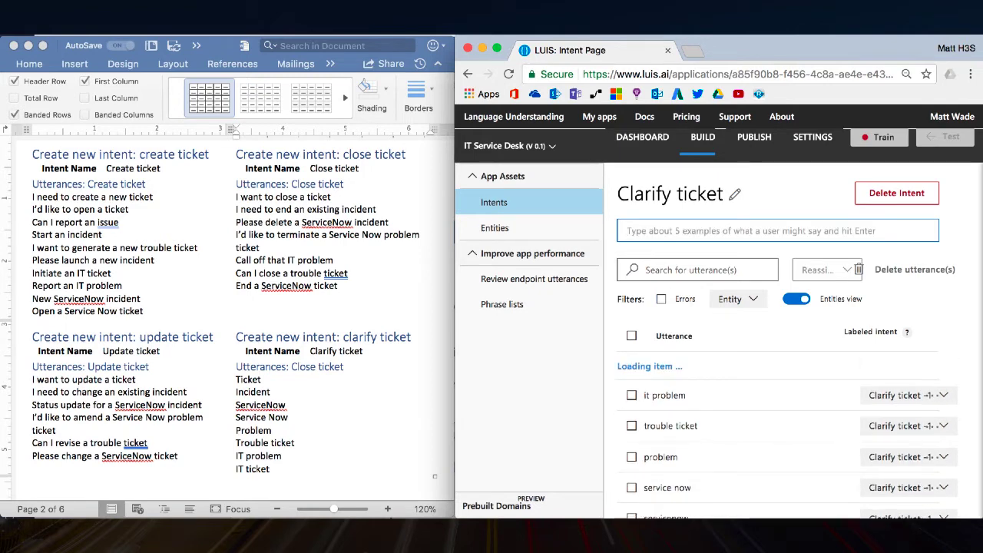
# Step: Train the LUIS app and check the intent scores for the Problem utterance
pyautogui.click(895, 139)
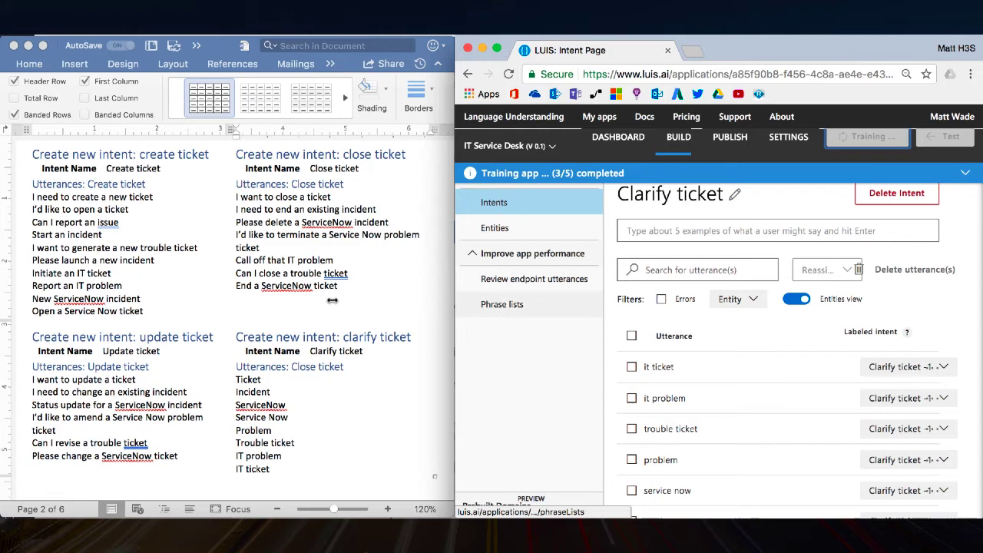
pyautogui.moveTo(453, 301); pyautogui.dragTo(2, 285)
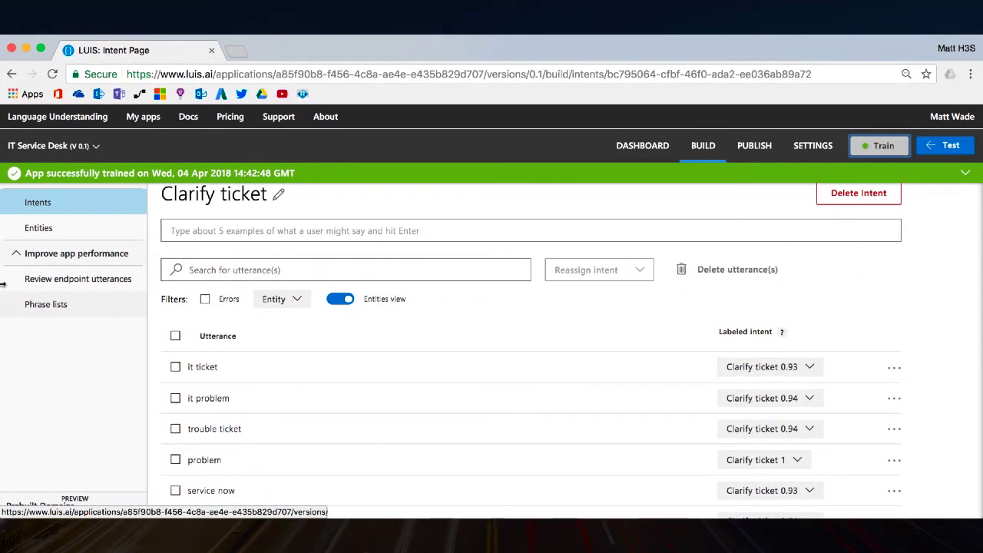
pyautogui.scroll(-3, 856, 346)
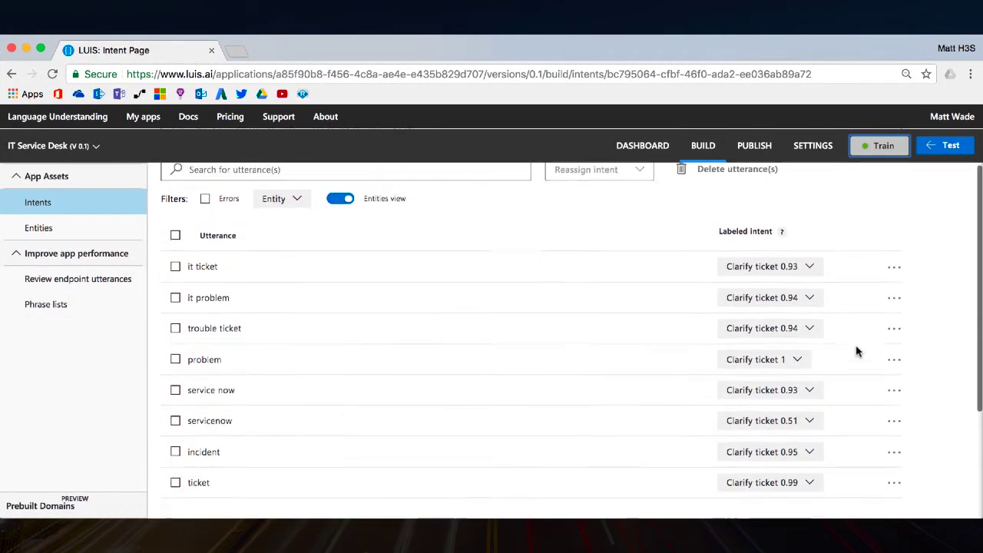
pyautogui.click(799, 338)
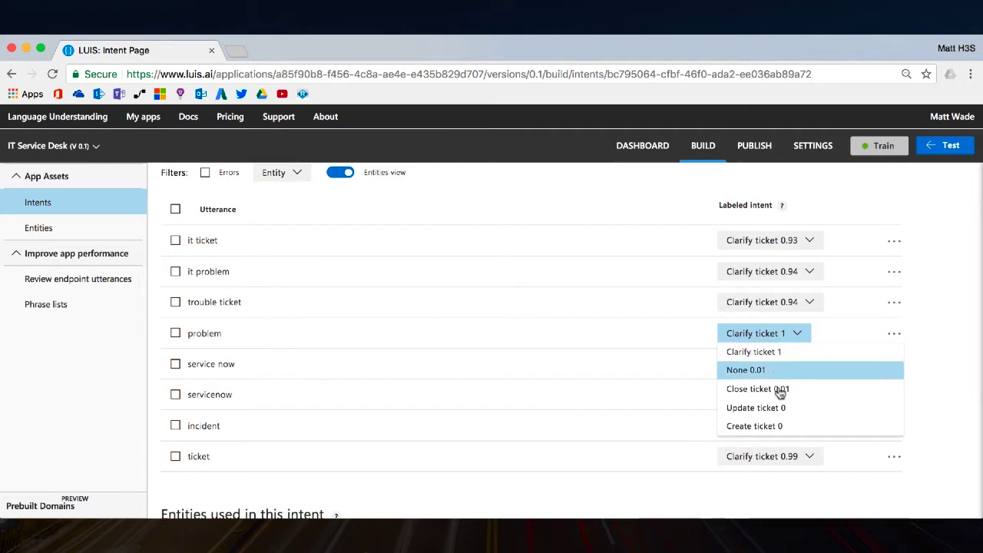
pyautogui.scroll(3, 627, 307)
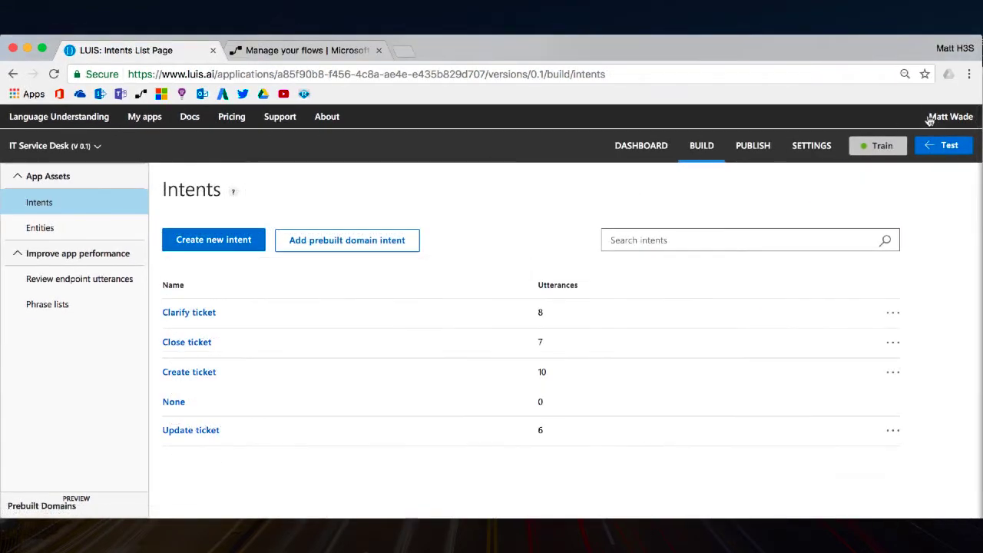
# Step: Copy the LUIS authoring key from the user settings page and return to Microsoft Flow
pyautogui.click(930, 119)
pyautogui.click(925, 138)
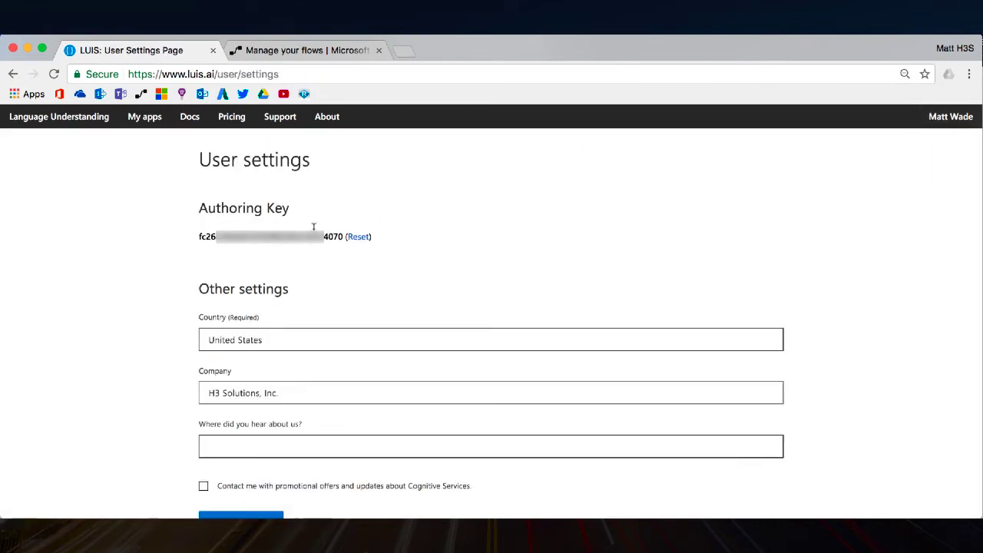
pyautogui.doubleClick(288, 230)
pyautogui.rightClick(289, 232)
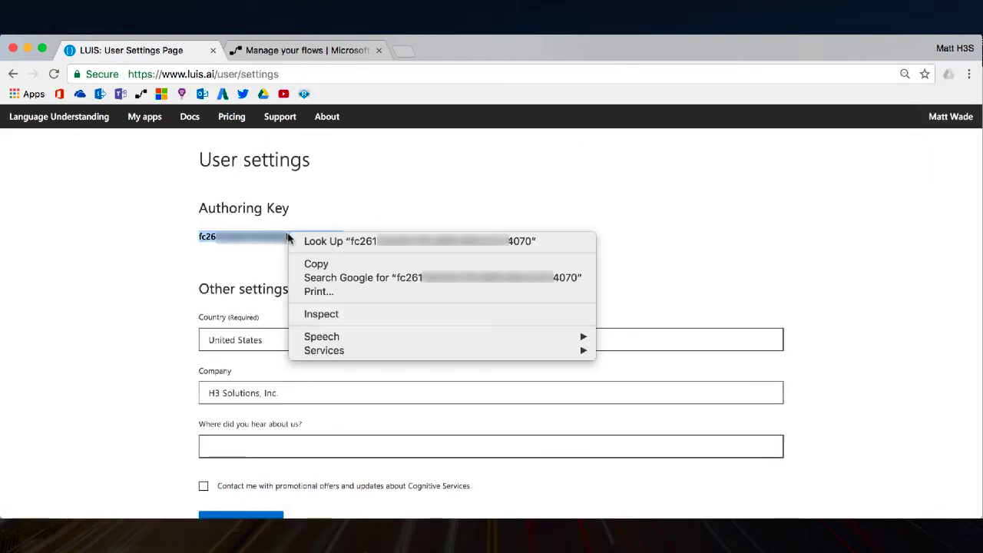
pyautogui.click(301, 265)
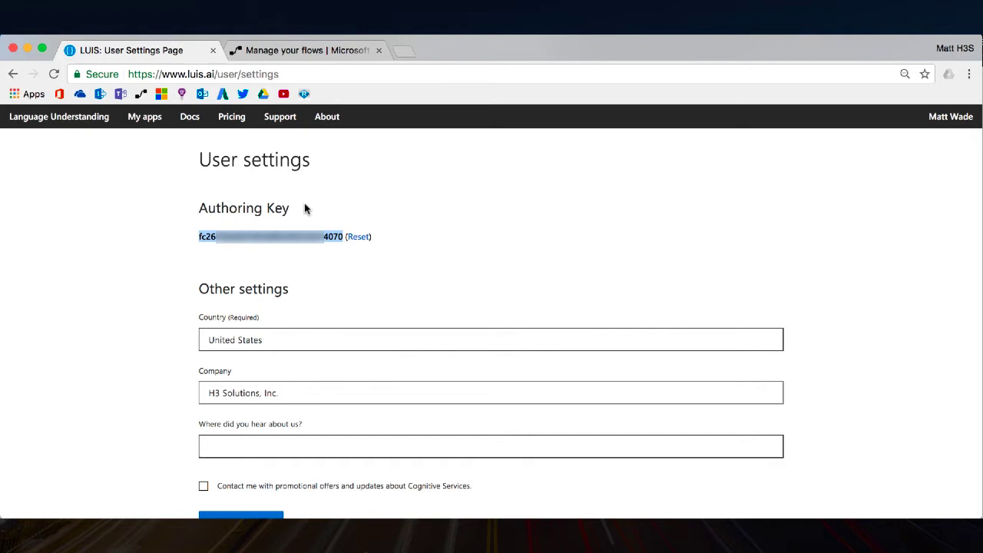
pyautogui.click(307, 206)
pyautogui.click(324, 53)
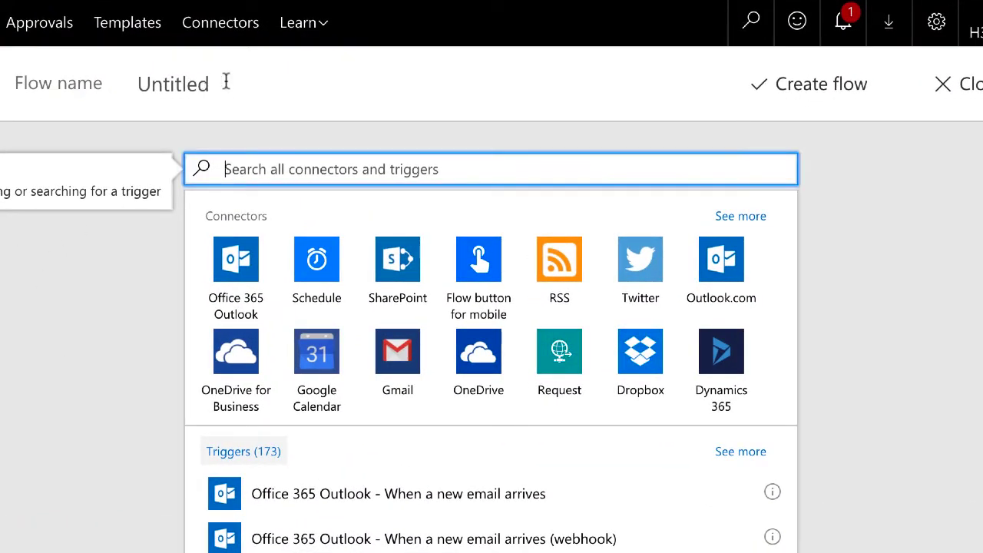
# Step: Name the flow 'Clarify ServiceNow Ticket Intent' and add AtBot Logic's 'When an intent is used' trigger
pyautogui.click(226, 81)
pyautogui.write('Cla')
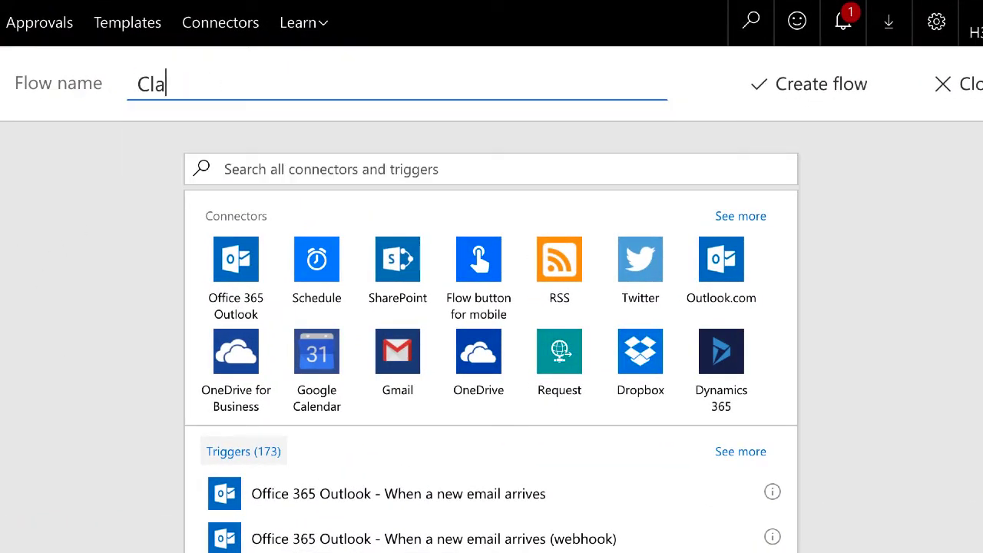
pyautogui.write('rify ServiceNow Ticket Intent')
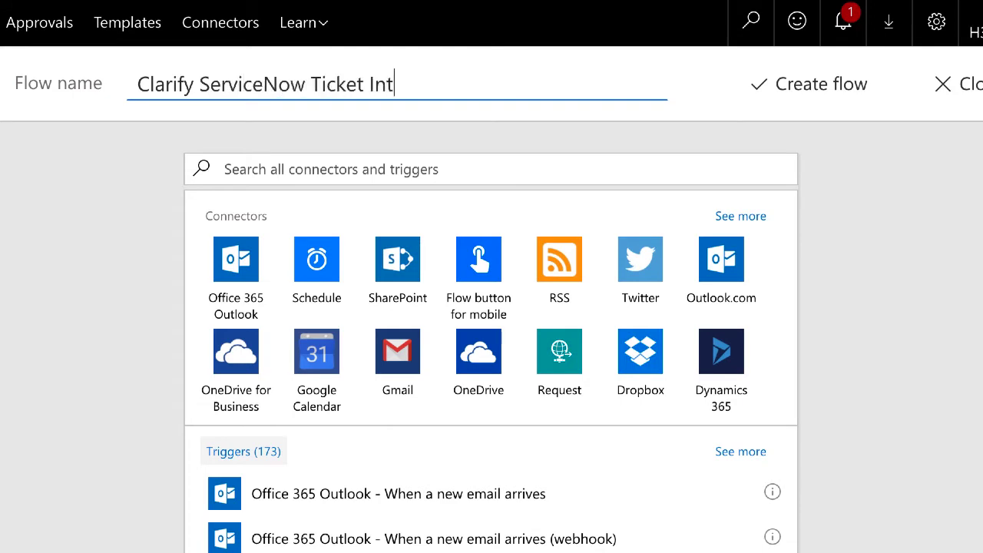
pyautogui.click(262, 171)
pyautogui.write('atbot')
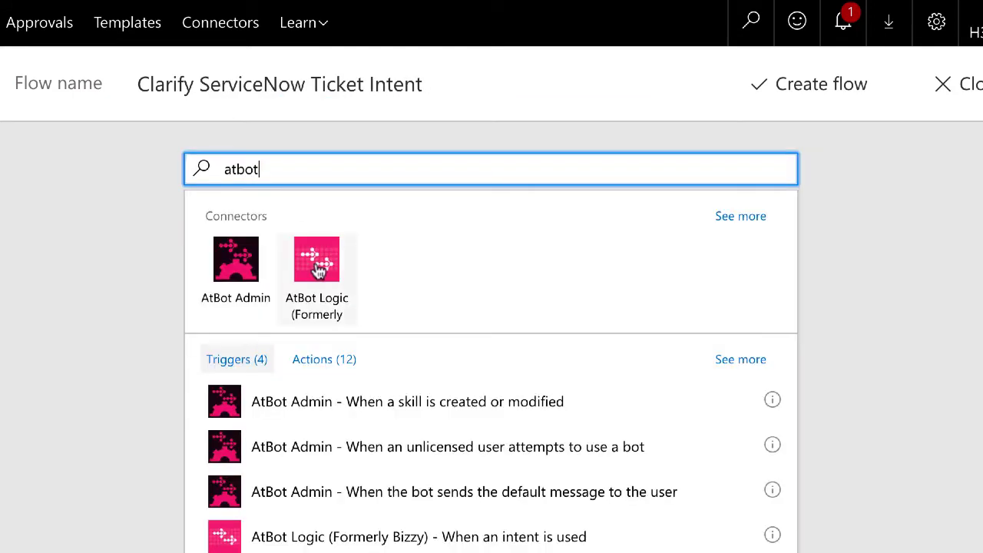
pyautogui.click(318, 265)
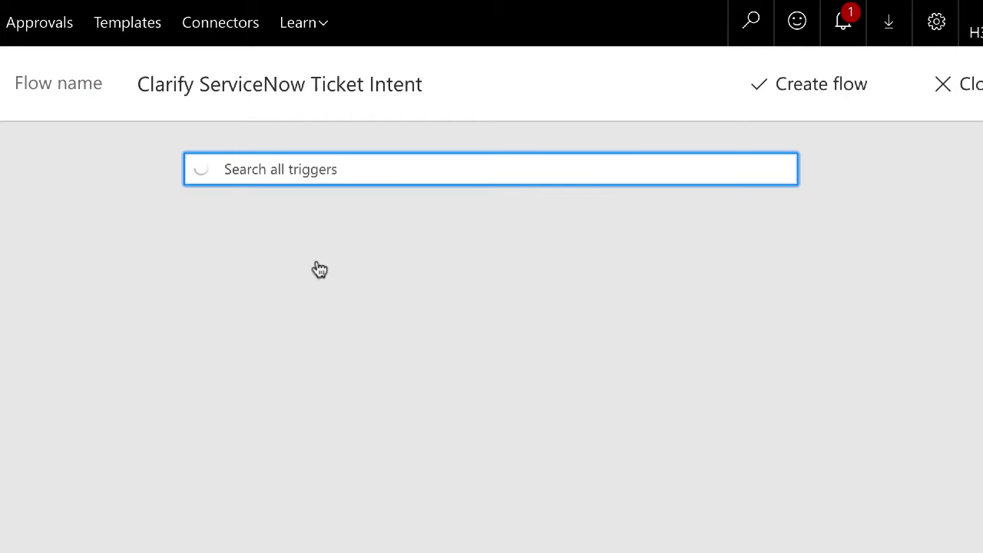
pyautogui.click(319, 261)
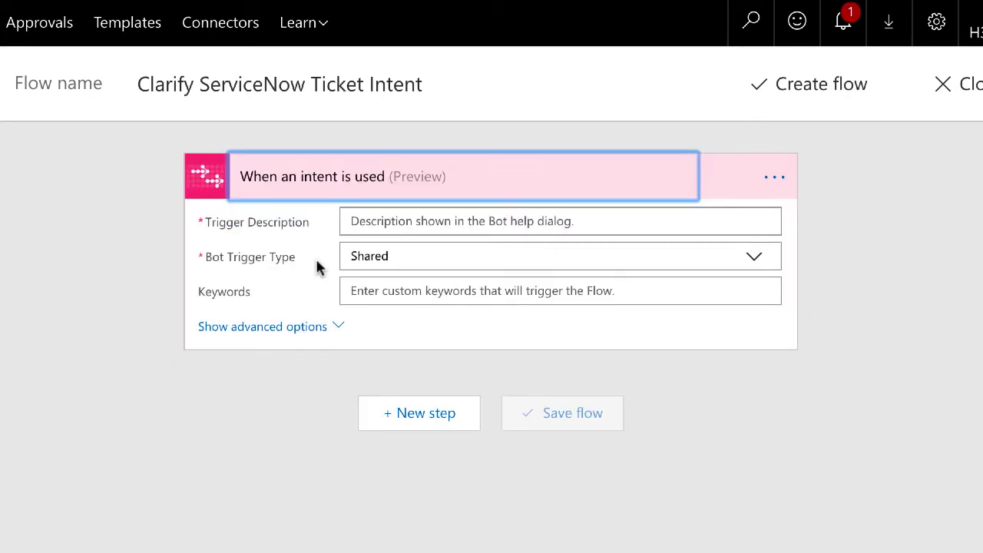
# Step: Describe the trigger as 'Clarify ambiguous reference to a ticket or issue' and paste the LUIS API key
pyautogui.click(392, 223)
pyautogui.write('Cla')
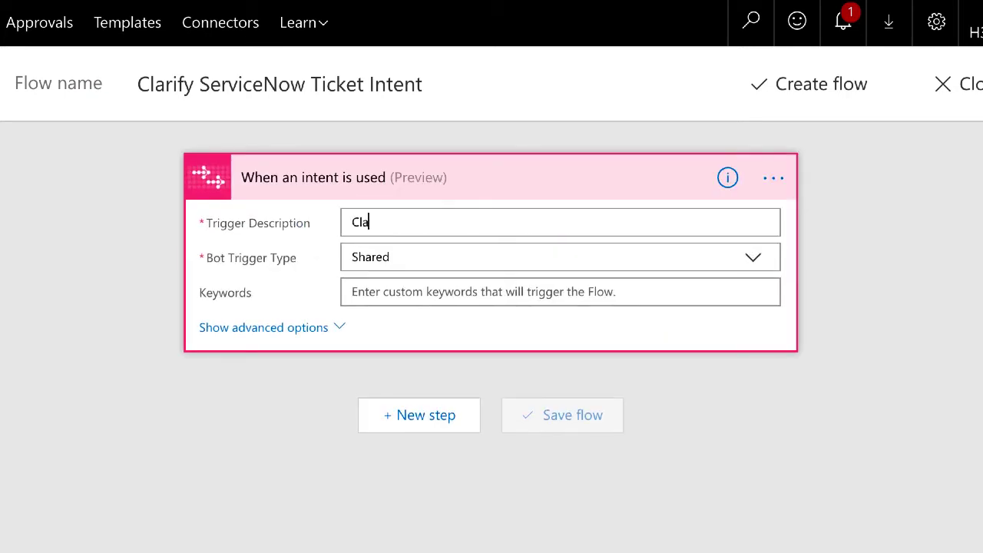
pyautogui.write('rify ambiguous referenc')
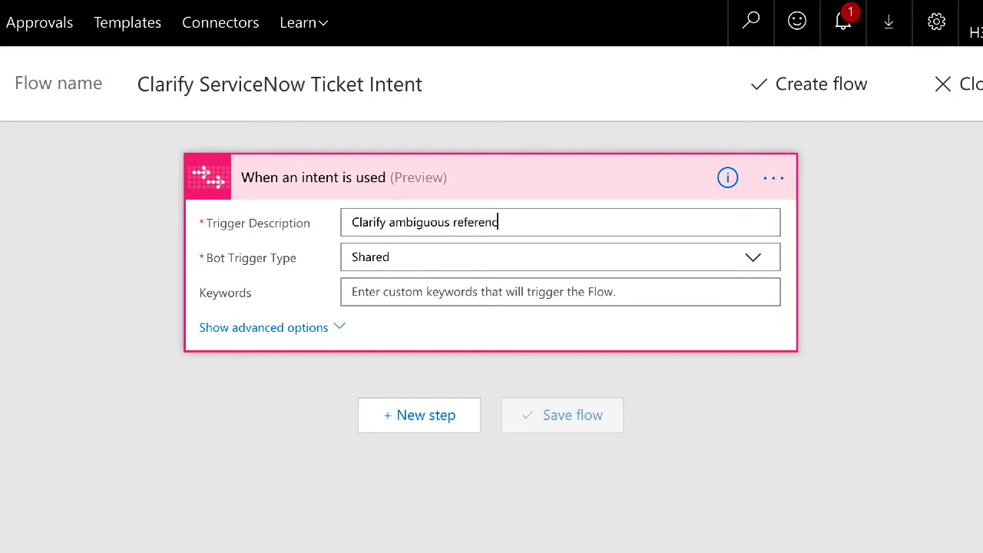
pyautogui.write('e to a ticket or issue')
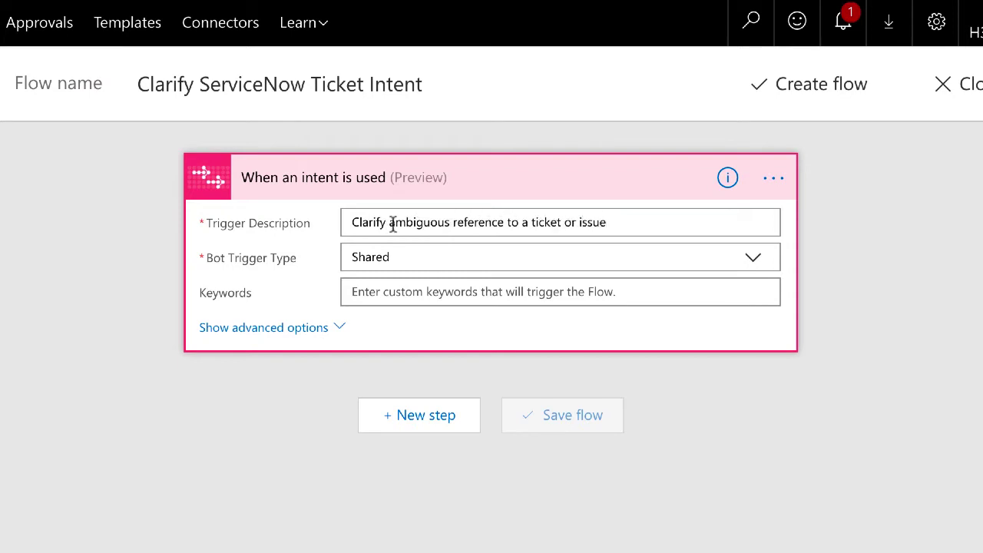
pyautogui.click(312, 330)
pyautogui.click(385, 327)
pyautogui.rightClick(384, 327)
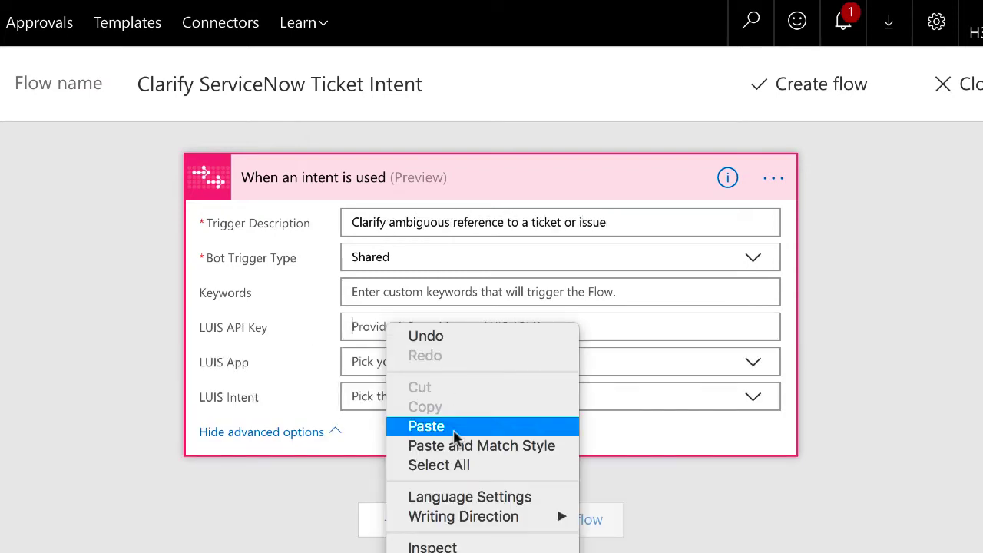
pyautogui.click(395, 427)
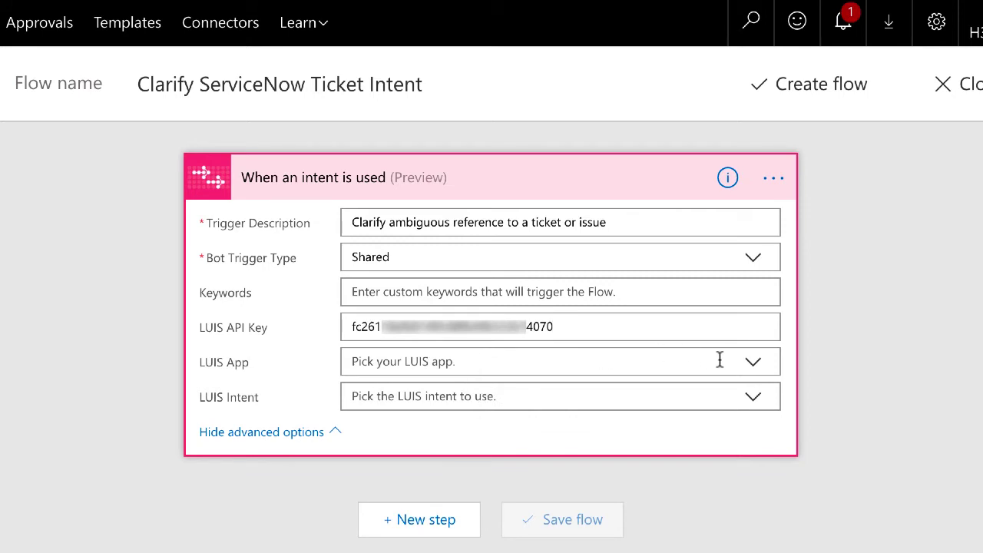
# Step: Select the IT Service Desk LUIS app and the Clarify ticket intent for the trigger
pyautogui.click(752, 364)
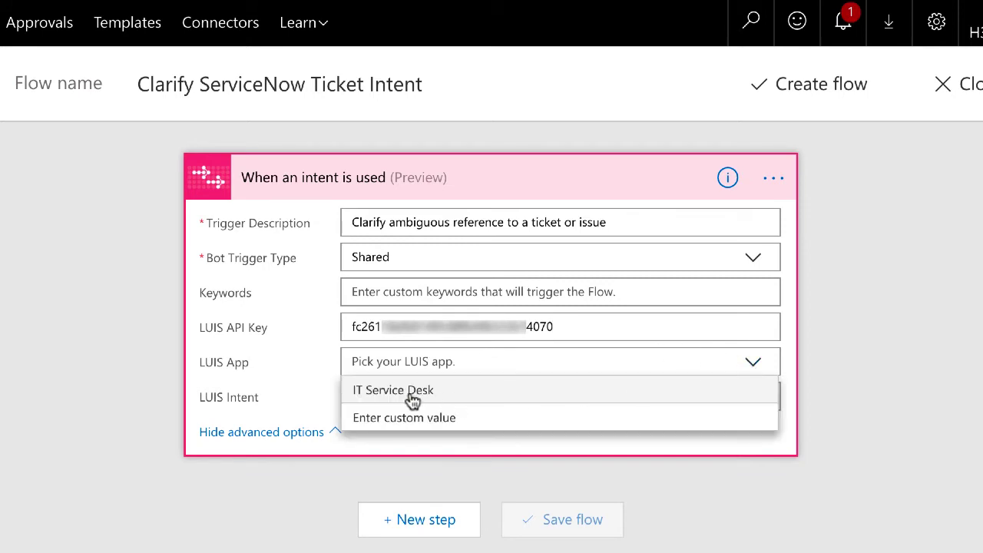
pyautogui.click(412, 392)
pyautogui.click(762, 404)
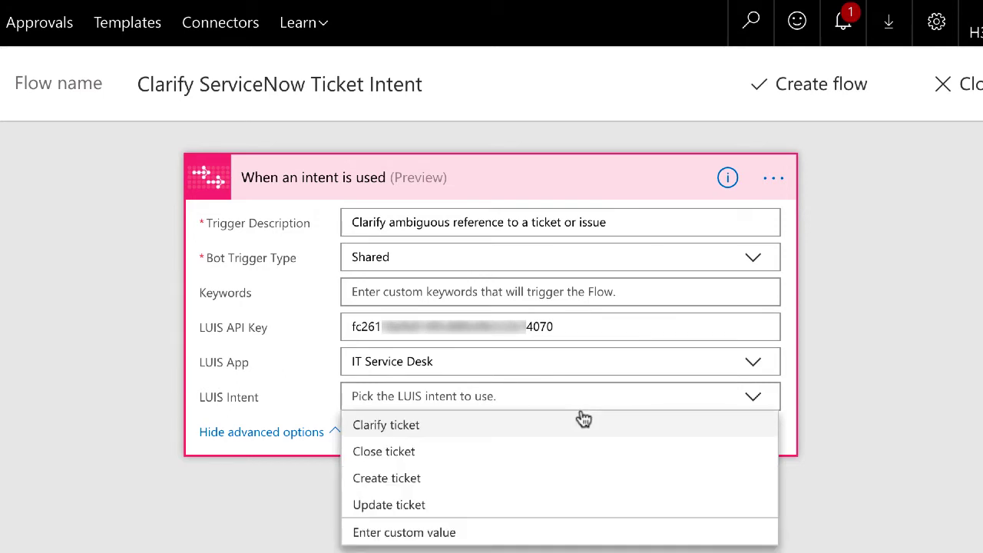
pyautogui.click(390, 426)
pyautogui.scroll(-3, 899, 415)
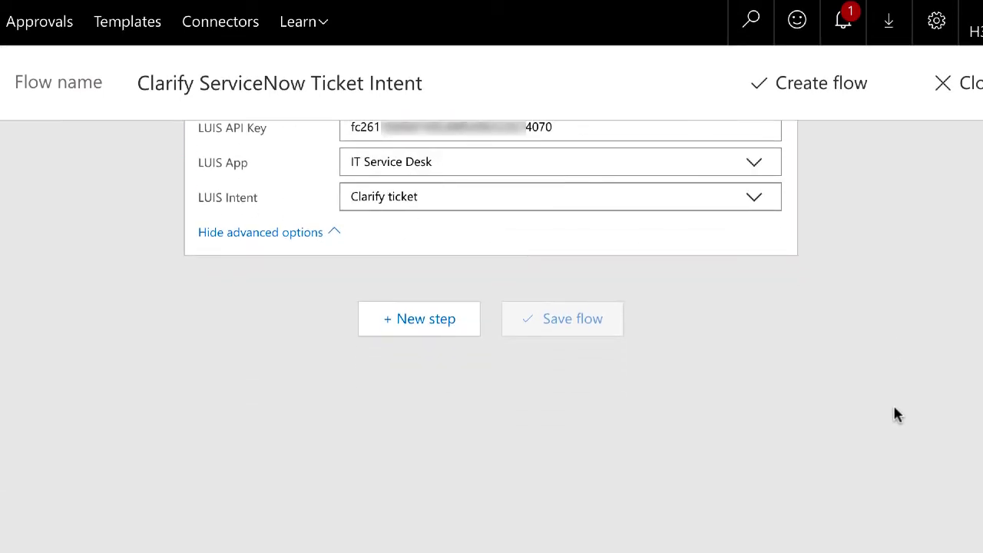
pyautogui.click(429, 336)
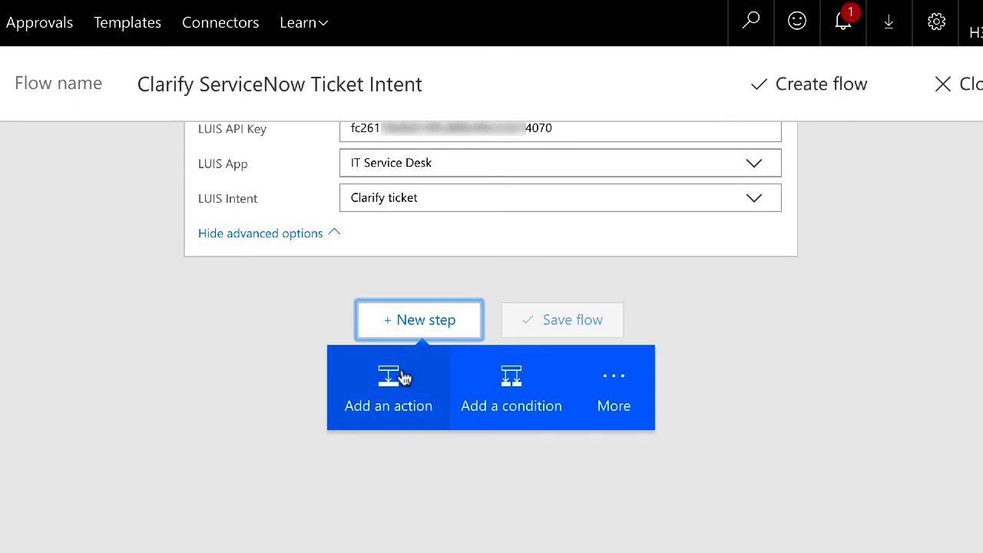
# Step: Add the AtBot 'Send reply' action after the trigger
pyautogui.click(401, 373)
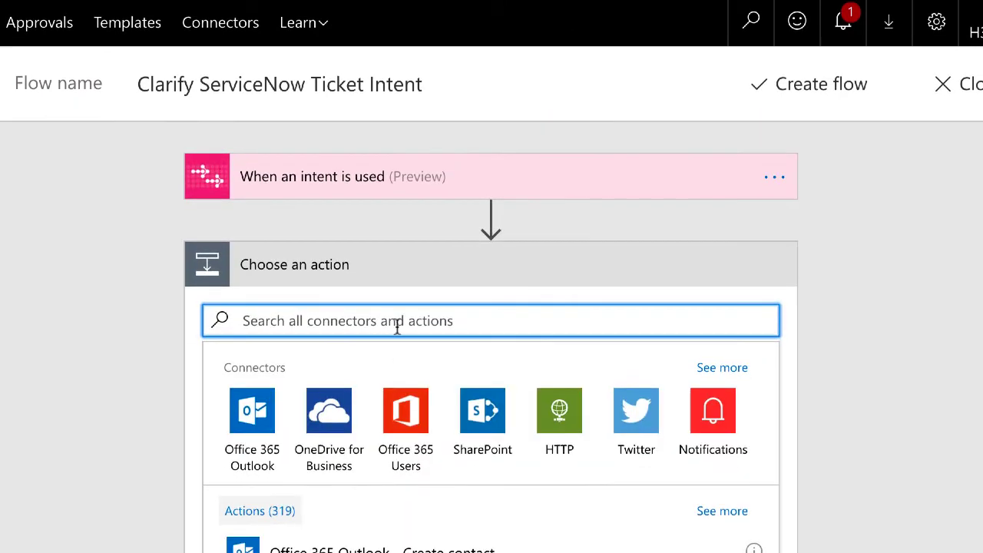
pyautogui.write('atbot send reply')
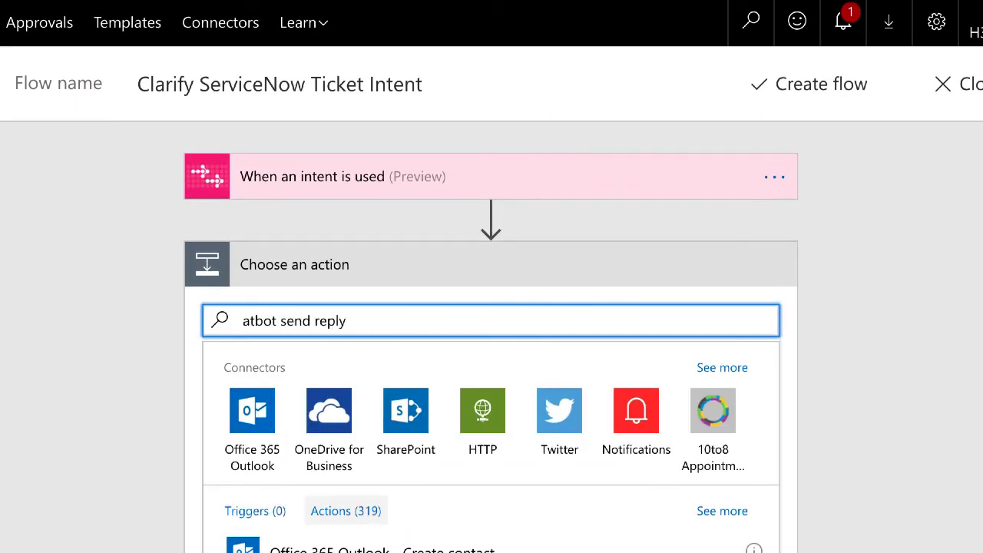
pyautogui.scroll(-2, 323, 430)
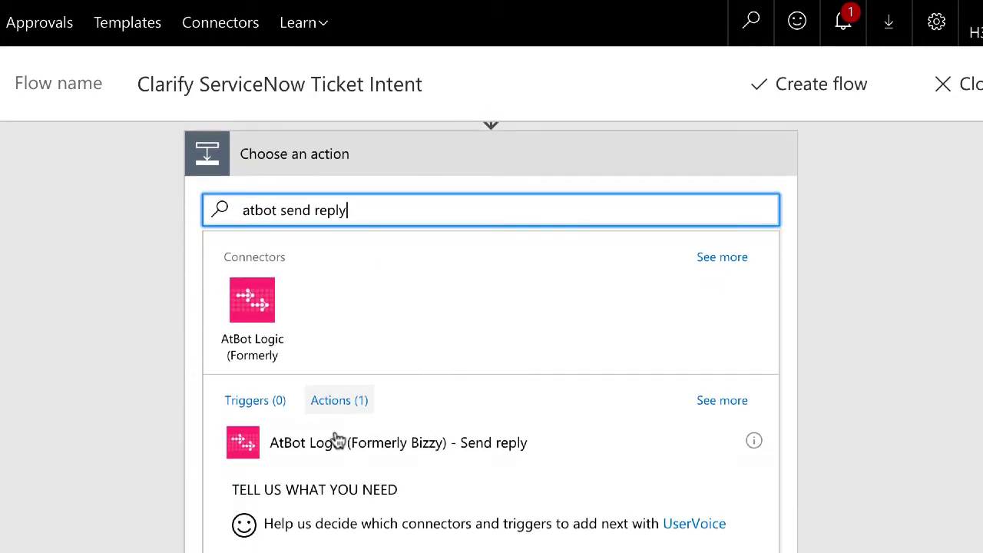
pyautogui.click(338, 441)
# Step: Write the clarifying reply text asking to open, update or close a ticket, and set Reply Activity from the trigger
pyautogui.click(530, 201)
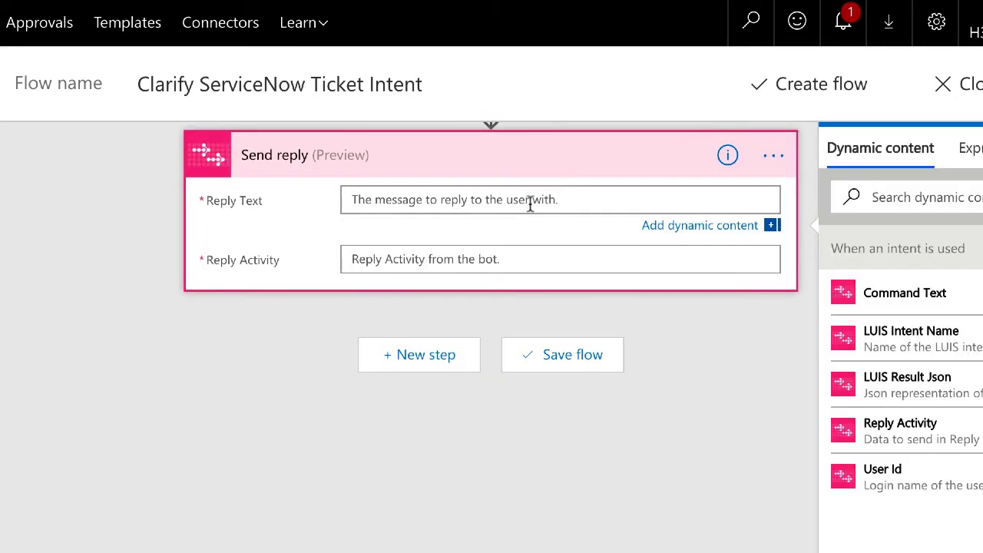
pyautogui.write('Sorry, I see you wa')
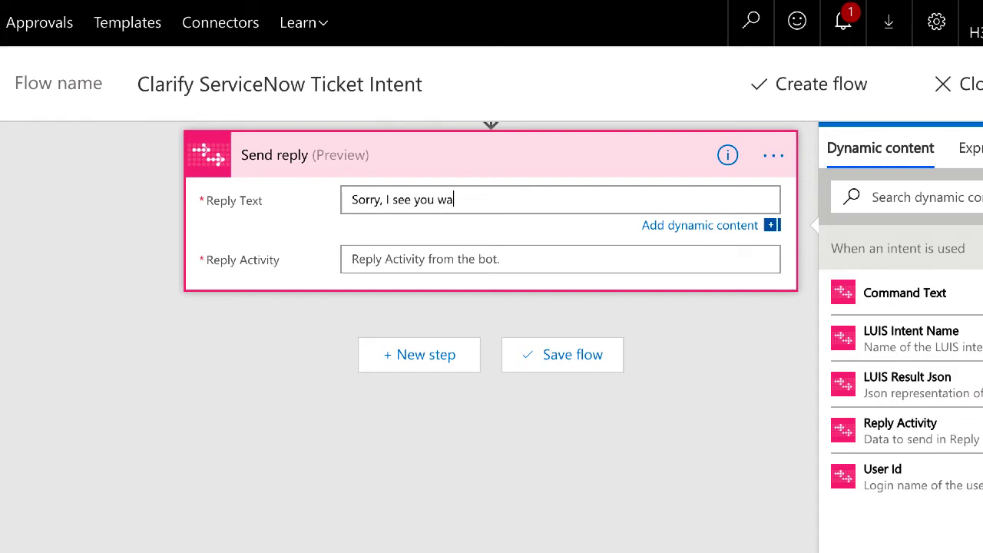
pyautogui.write('nt to do something with')
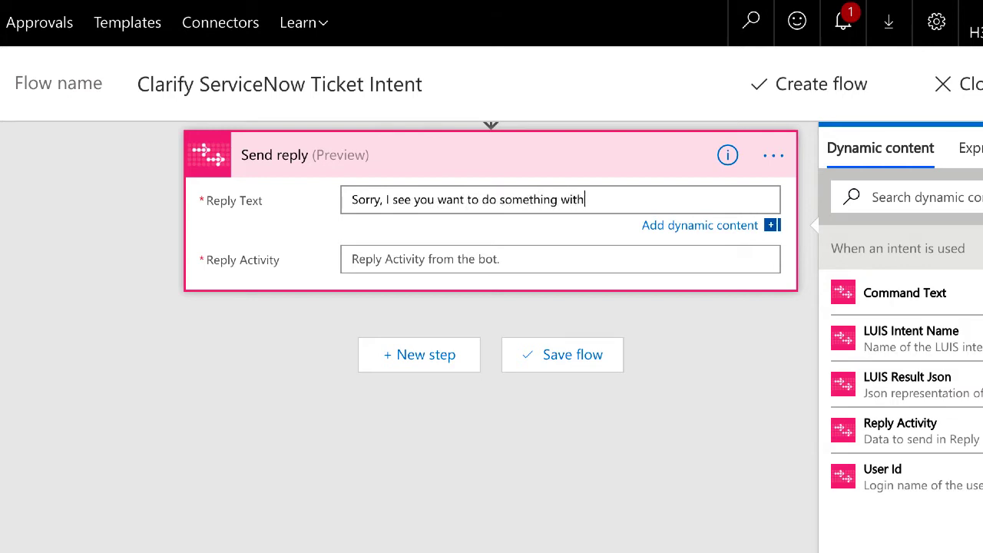
pyautogui.write(' a ServiceNow ticket, bu')
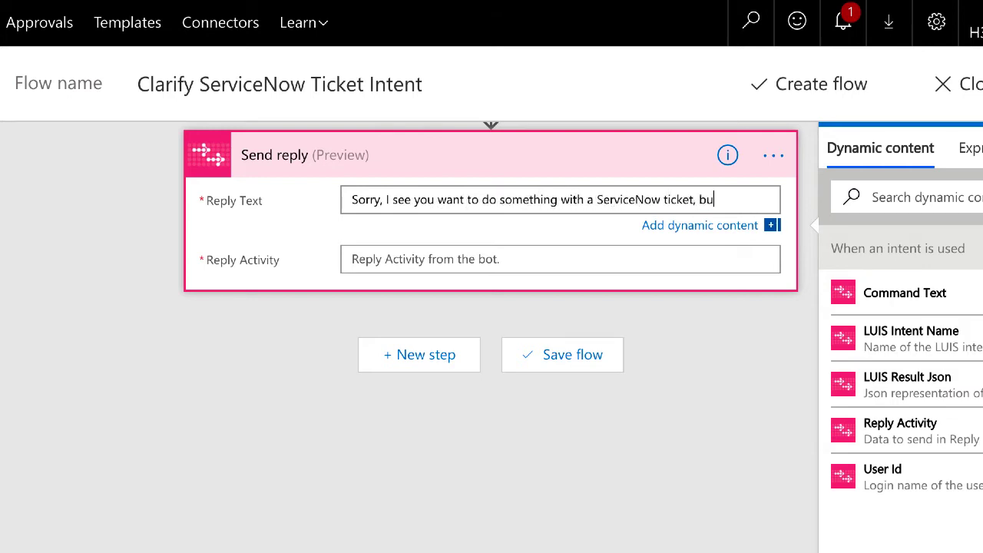
pyautogui.write("t I'm not sure wh")
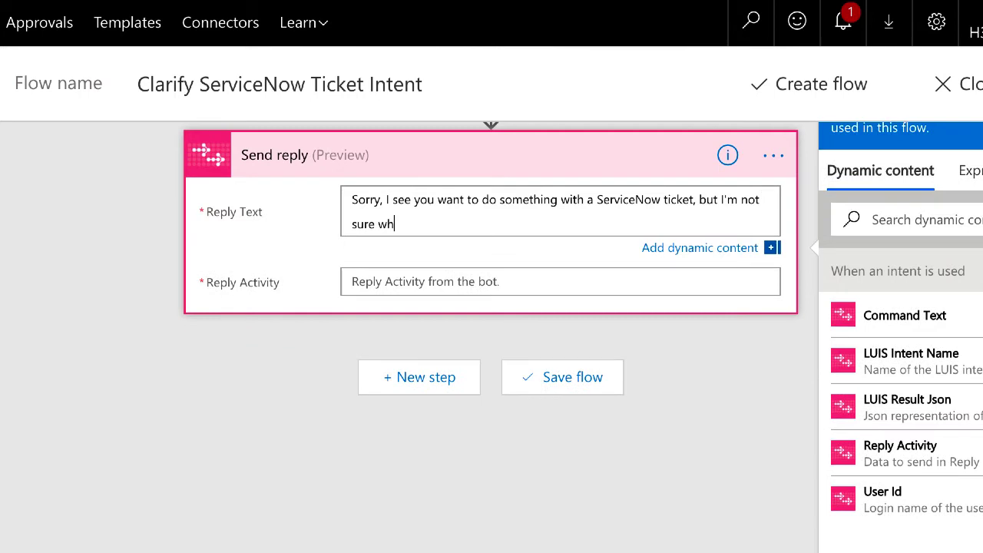
pyautogui.write('at. Would you like to ::o')
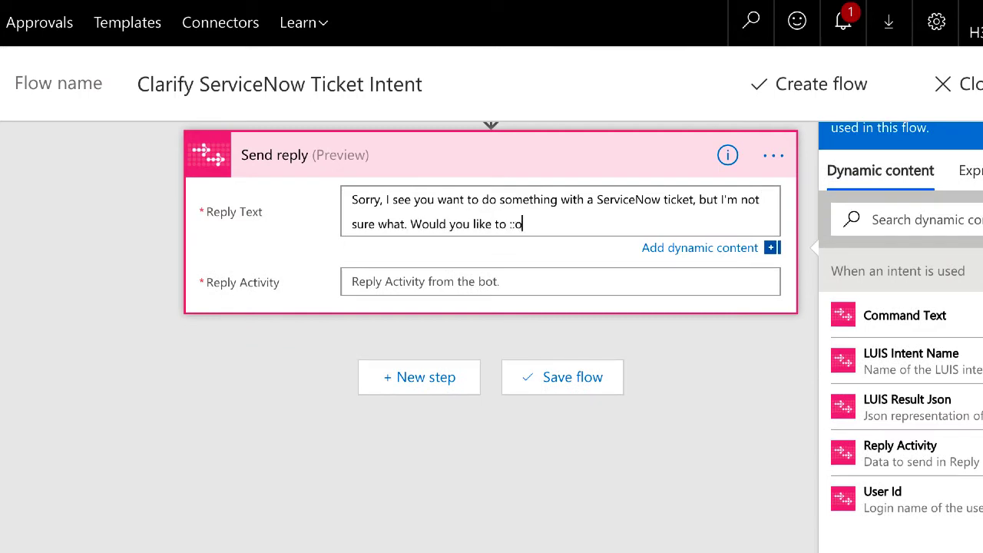
pyautogui.write('pen a ticket::, ')
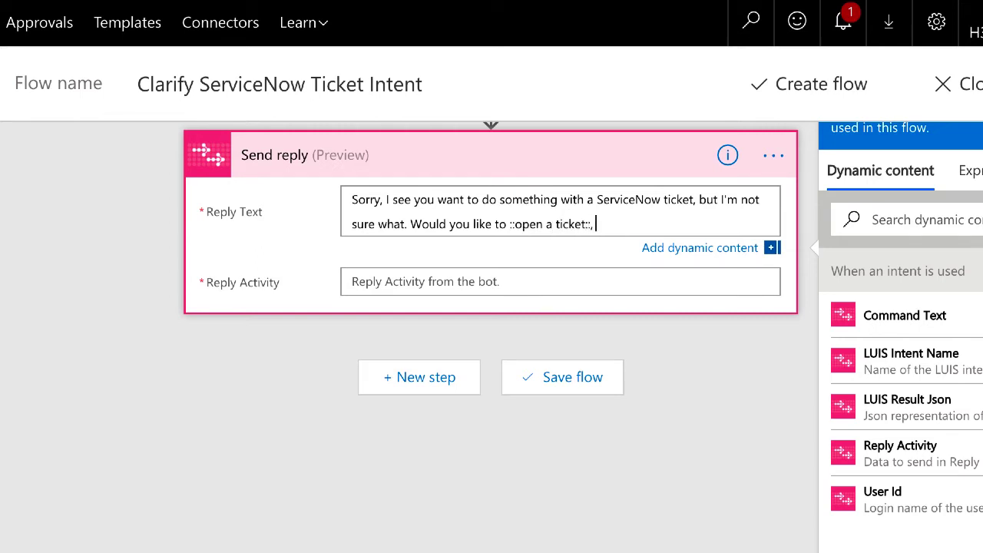
pyautogui.write('::update a ticket::, or ::c')
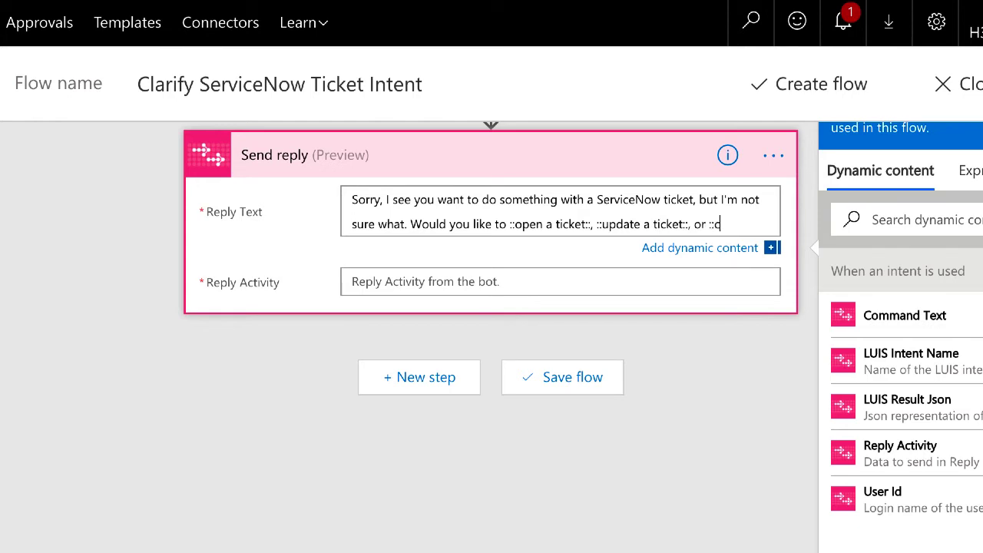
pyautogui.write('lose a ticket')
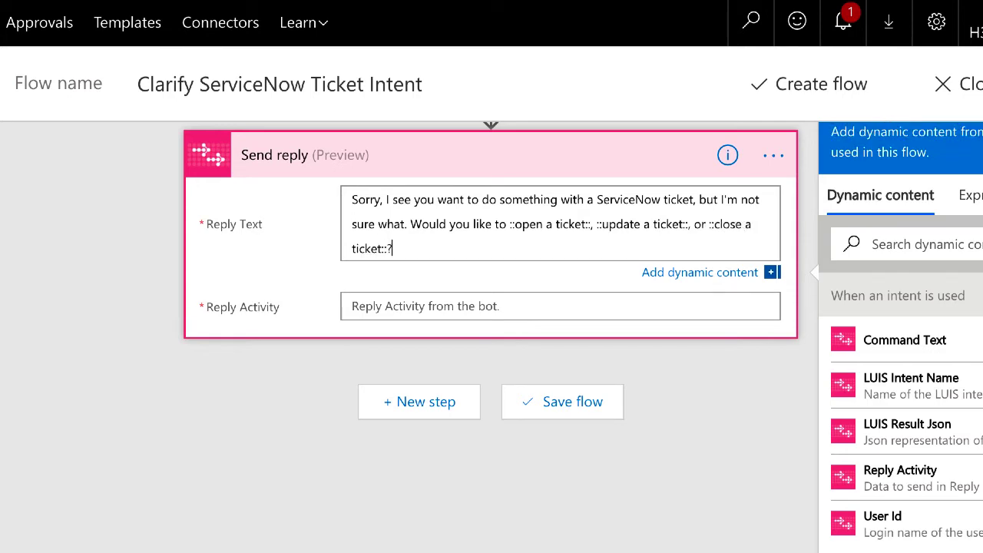
pyautogui.write('::?')
pyautogui.click(487, 305)
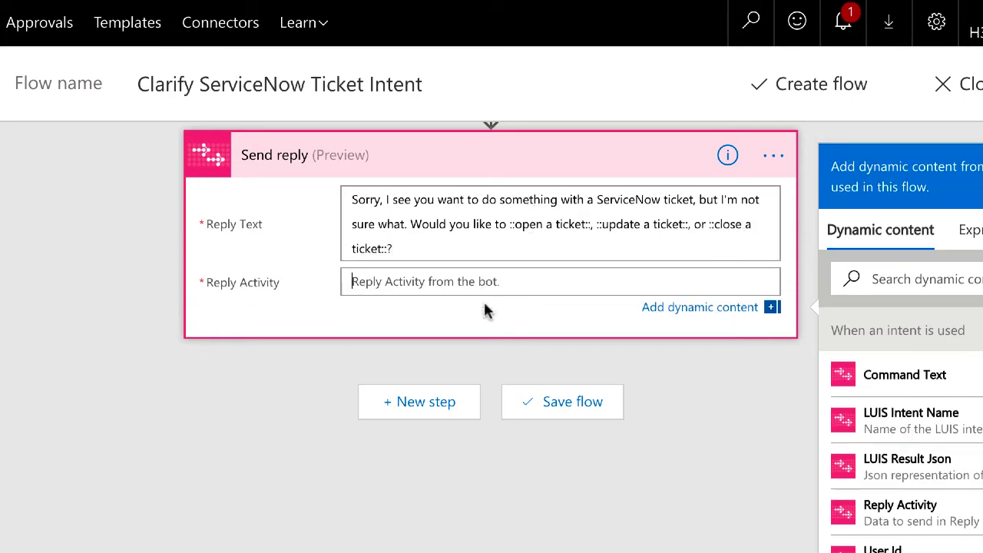
pyautogui.scroll(-2, 868, 430)
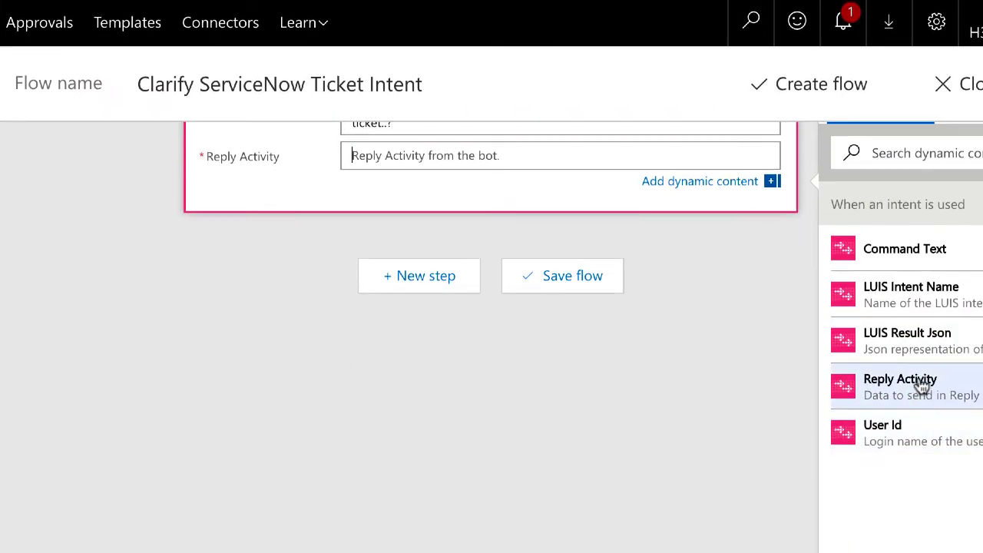
pyautogui.click(911, 388)
pyautogui.click(3, 275)
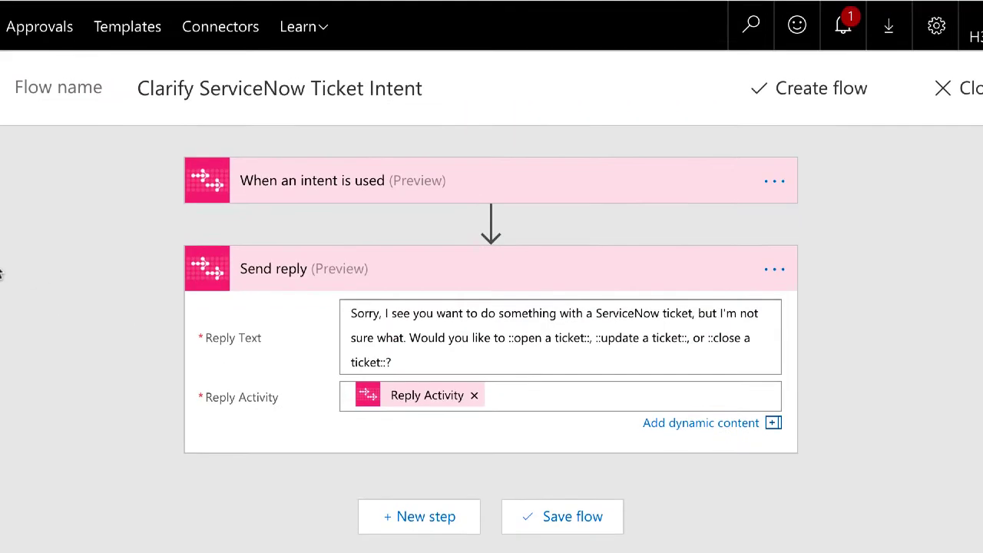
pyautogui.click(417, 273)
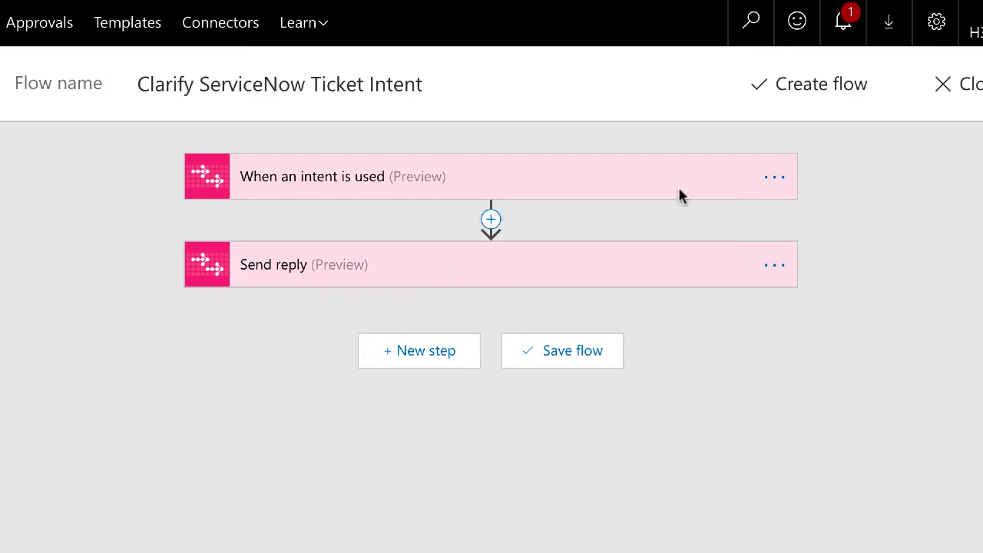
# Step: Create the flow, then log in to the AtBot Admin Portal and open the shared skills list
pyautogui.click(829, 97)
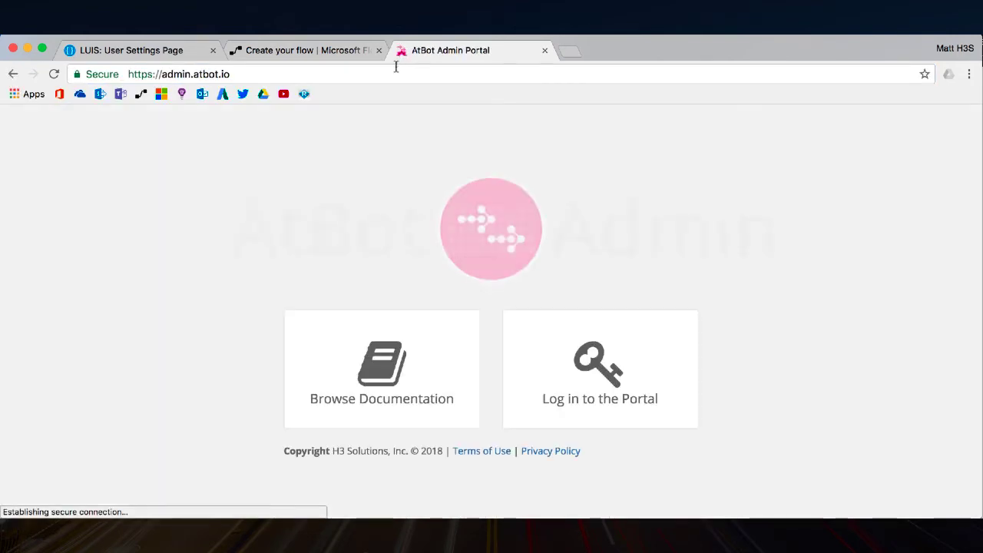
pyautogui.click(546, 355)
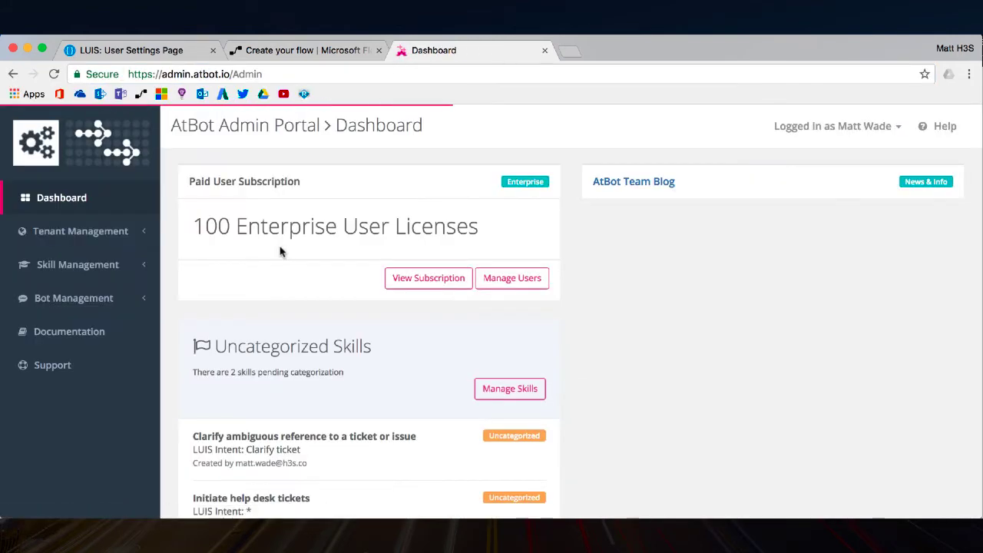
pyautogui.click(54, 264)
pyautogui.click(60, 298)
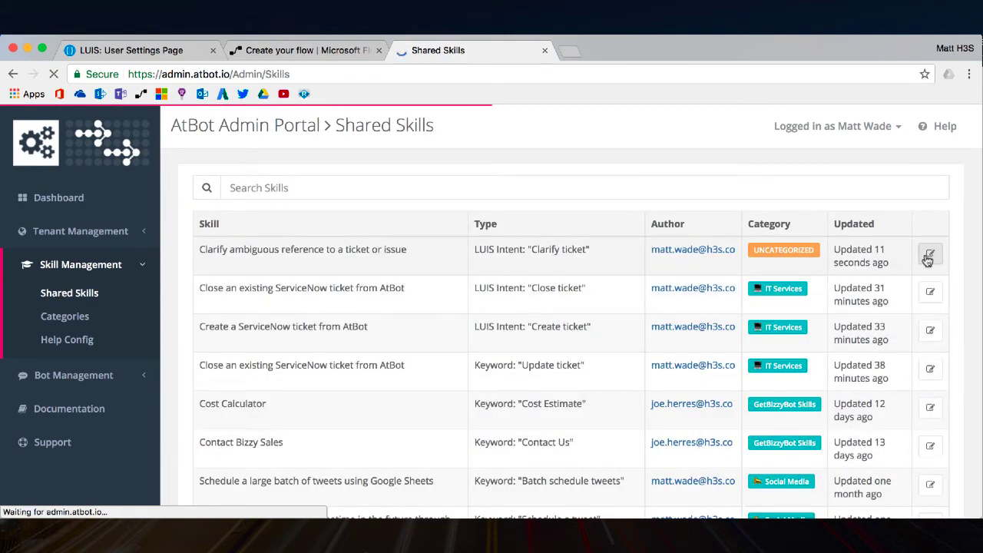
# Step: Assign the IT Services category to the Clarify ticket skill and save the update
pyautogui.click(930, 254)
pyautogui.click(340, 307)
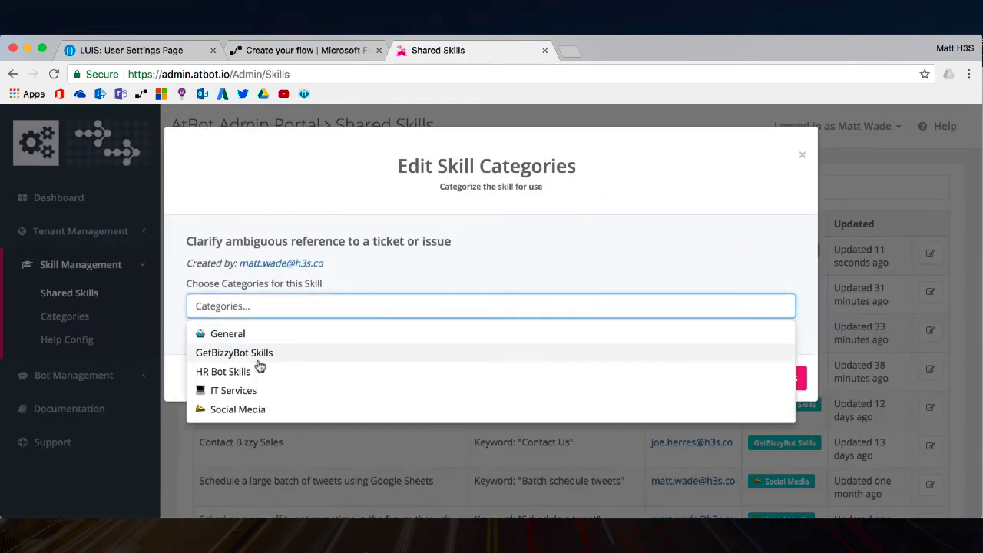
pyautogui.click(243, 389)
pyautogui.click(803, 381)
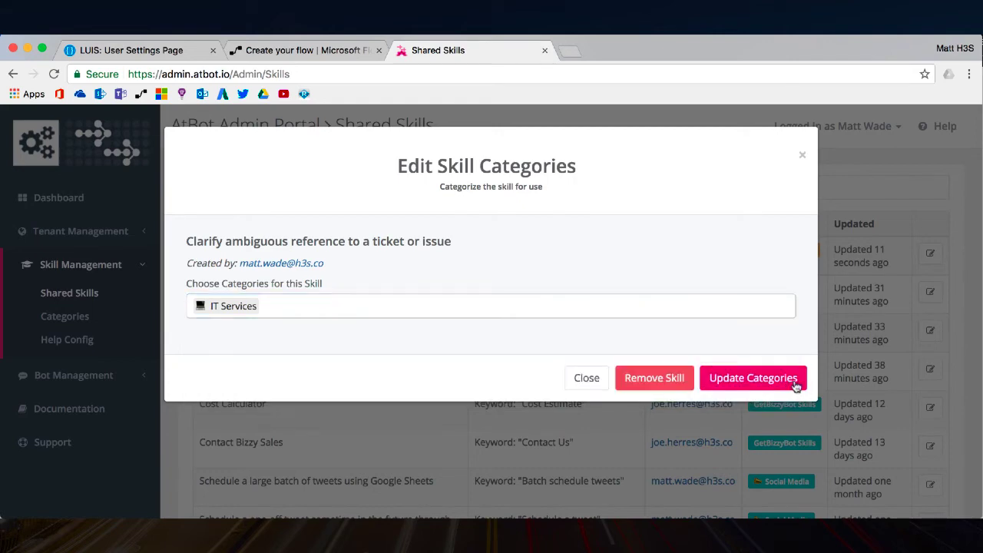
pyautogui.click(789, 384)
pyautogui.click(479, 395)
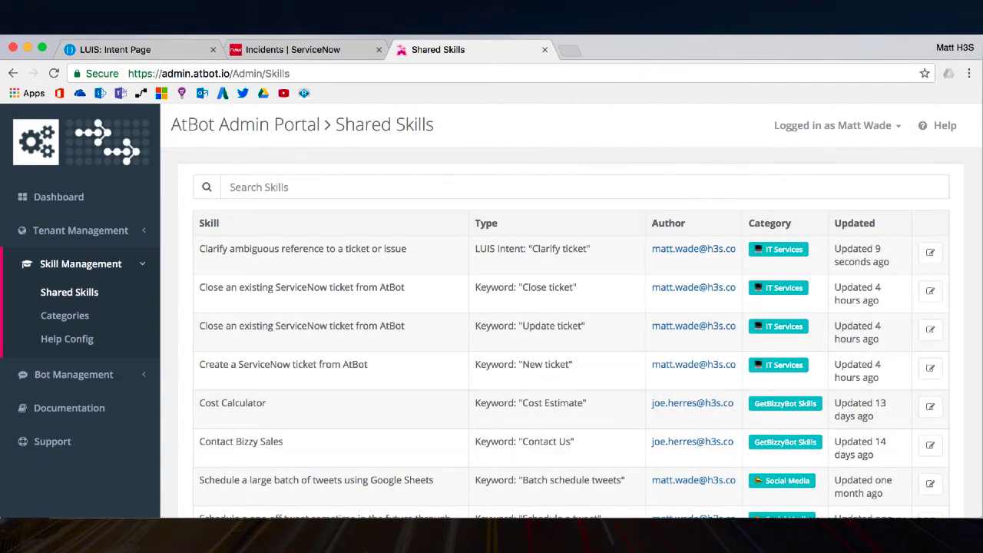
pyautogui.click(444, 534)
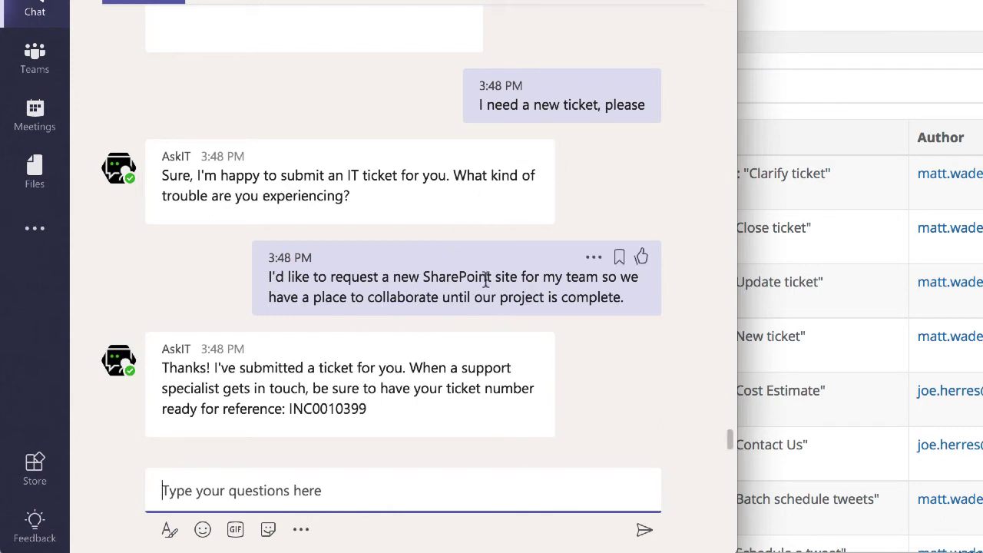
# Step: Copy the ticket number from AskIT's last reply
pyautogui.moveTo(368, 409); pyautogui.dragTo(288, 407)
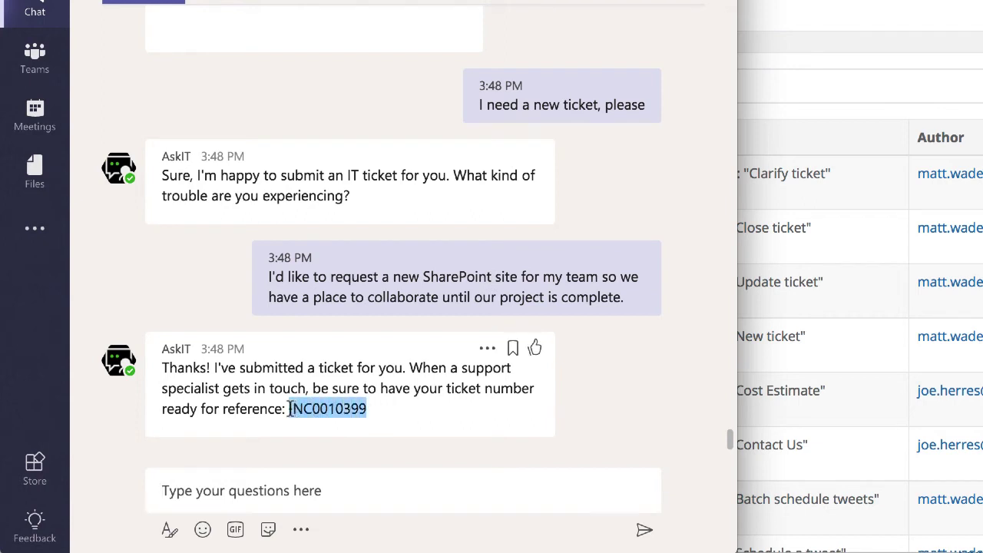
pyautogui.rightClick(310, 407)
pyautogui.click(338, 416)
# Step: Send AskIT the message 'tickets'
pyautogui.click(344, 483)
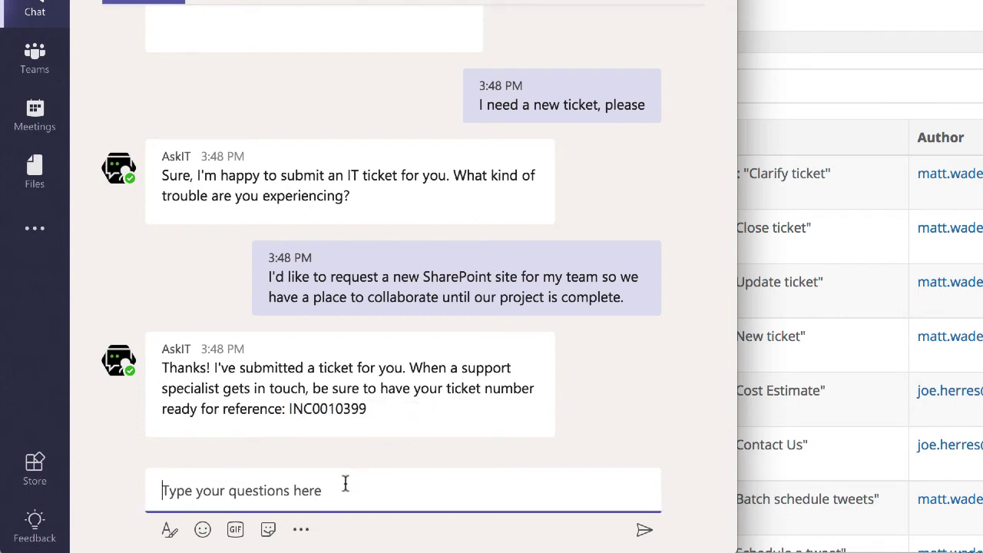
pyautogui.write('ticket')
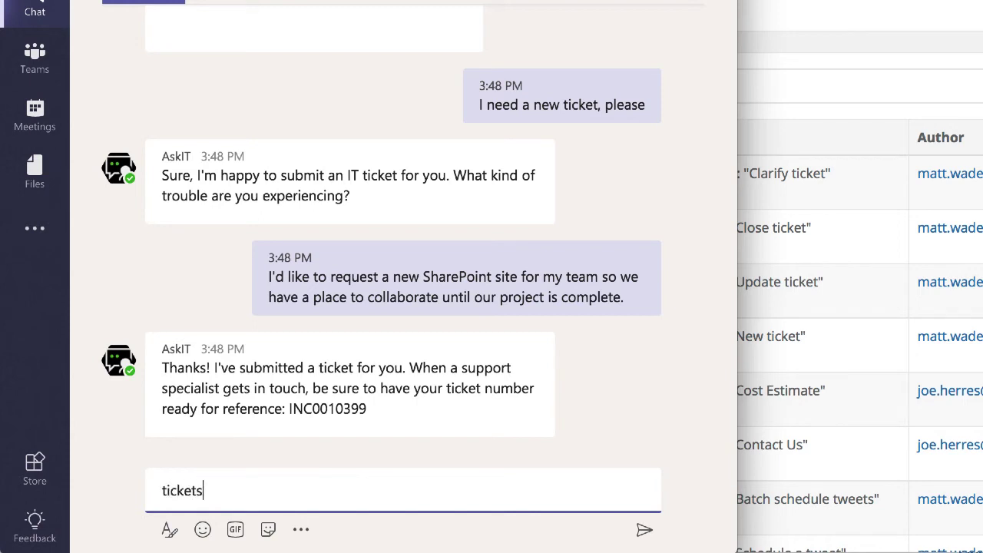
pyautogui.write('s')
pyautogui.press('Return')
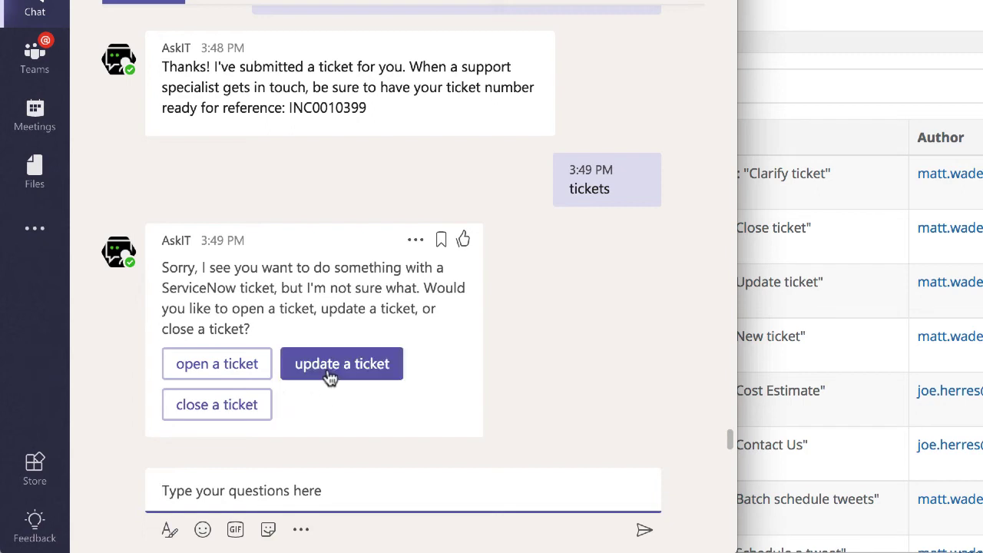
# Step: Choose 'update a ticket', paste the copied ticket number, and set Urgency to '1 - High'
pyautogui.click(331, 377)
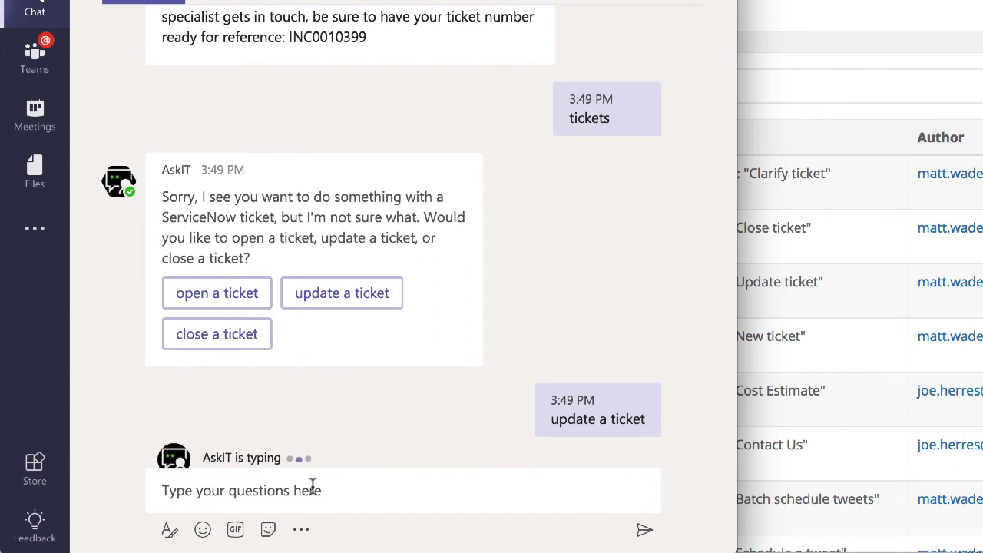
pyautogui.click(313, 488)
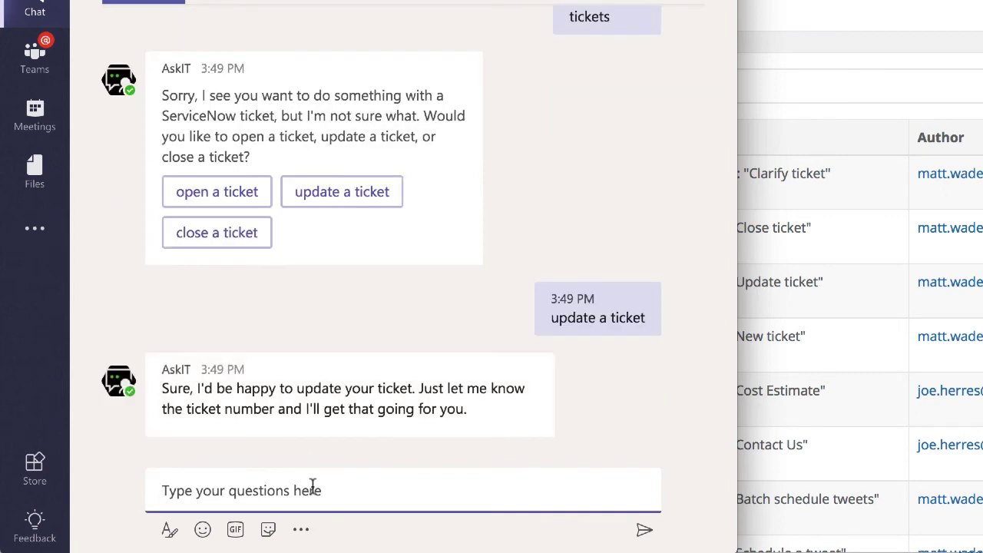
pyautogui.rightClick(312, 489)
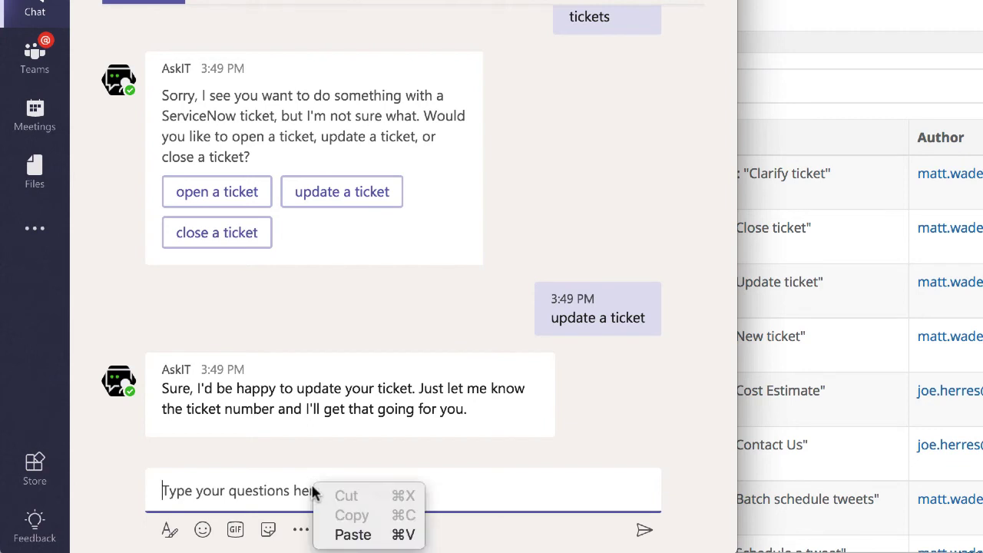
pyautogui.click(332, 534)
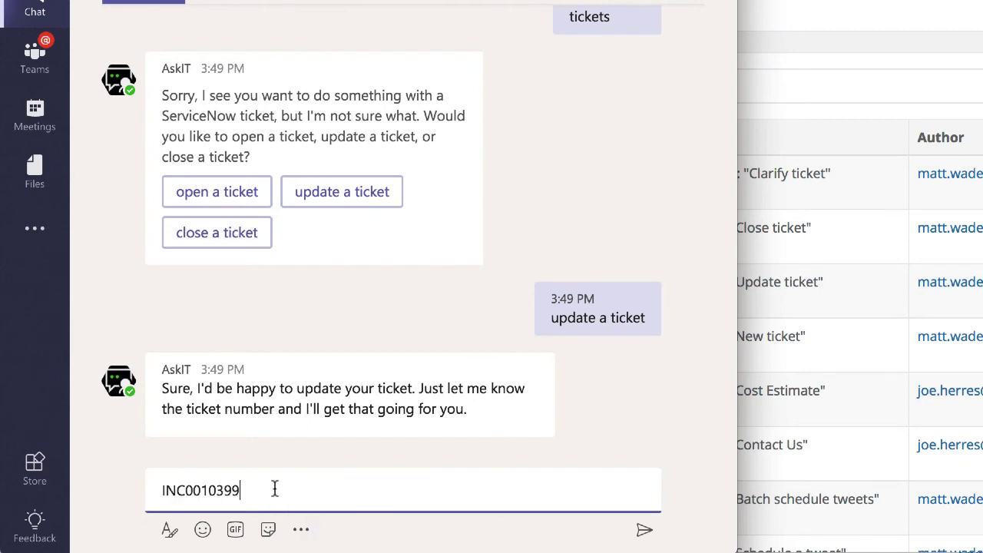
pyautogui.press('Return')
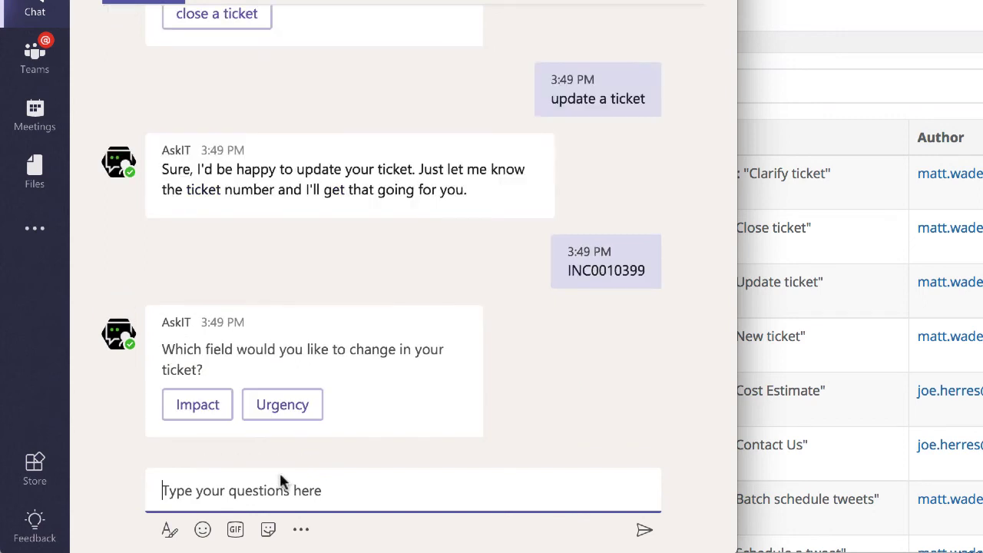
pyautogui.click(272, 407)
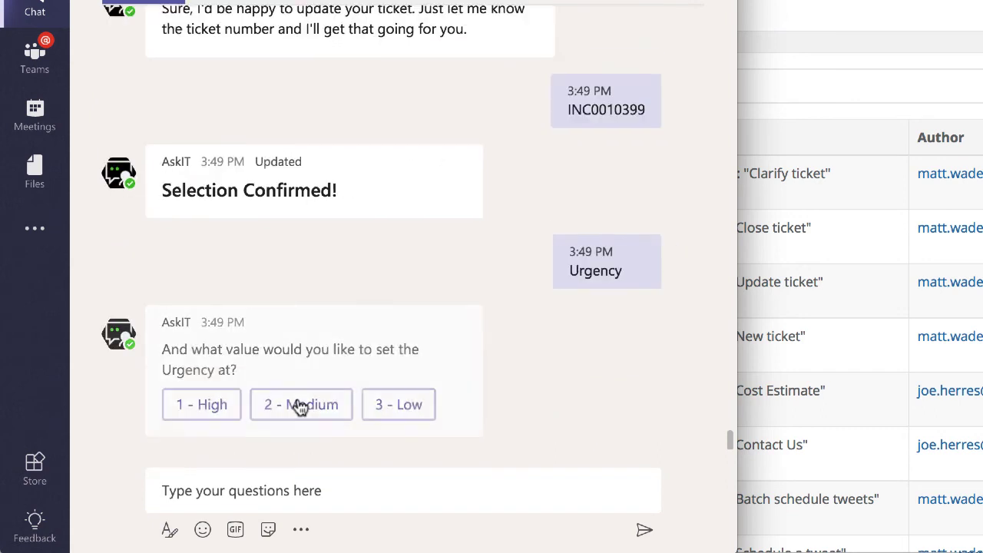
pyautogui.click(235, 333)
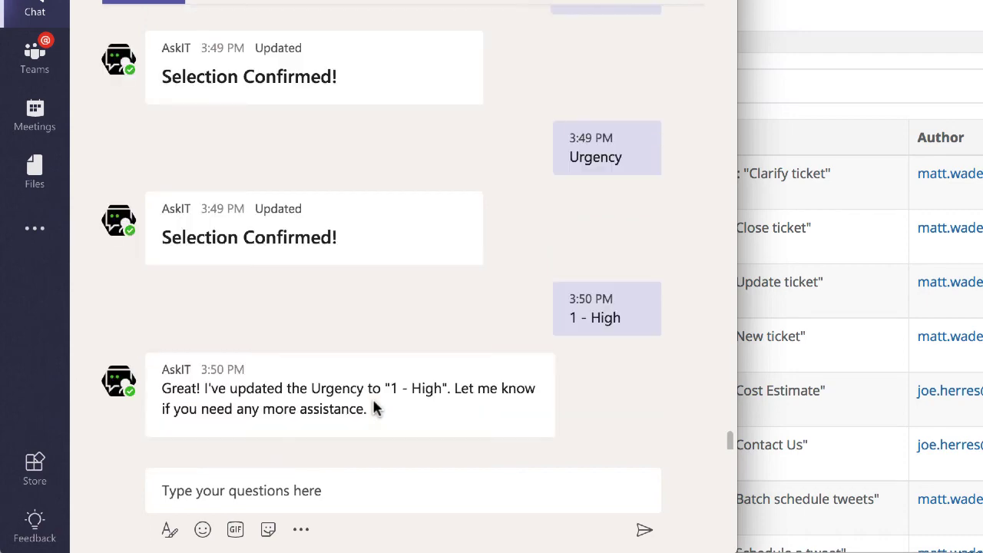
pyautogui.click(932, 4)
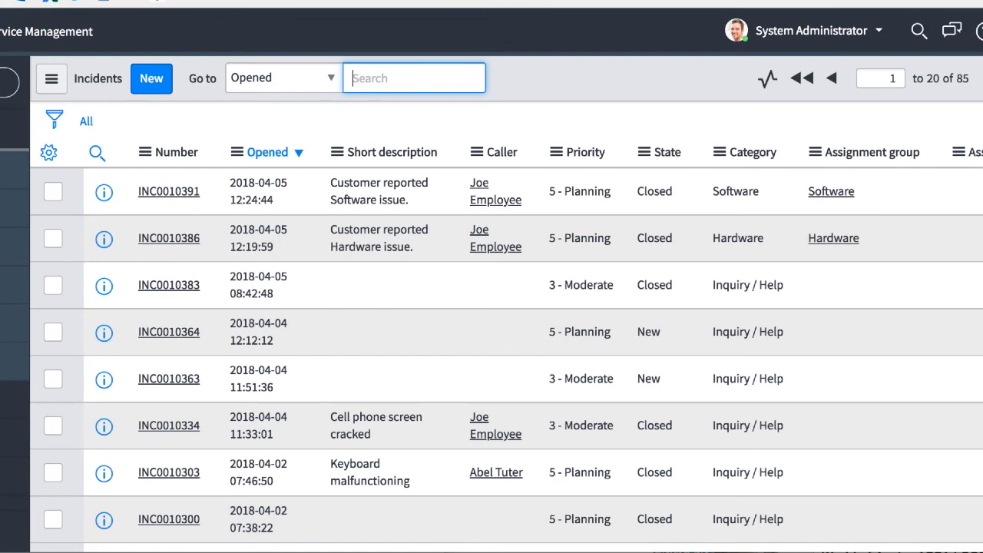
# Step: Refresh the ServiceNow Incidents list and open the newest incident record
pyautogui.press('F5')
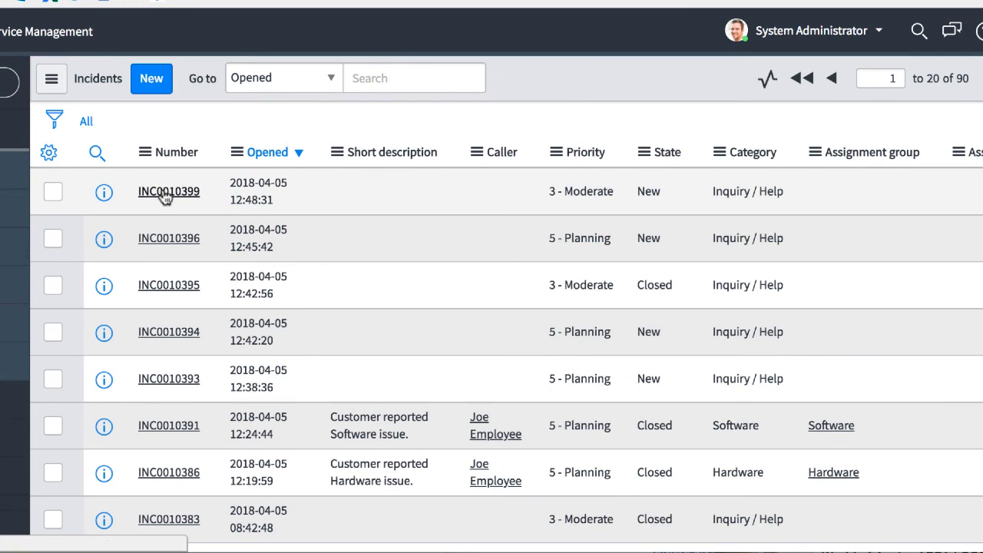
pyautogui.click(165, 192)
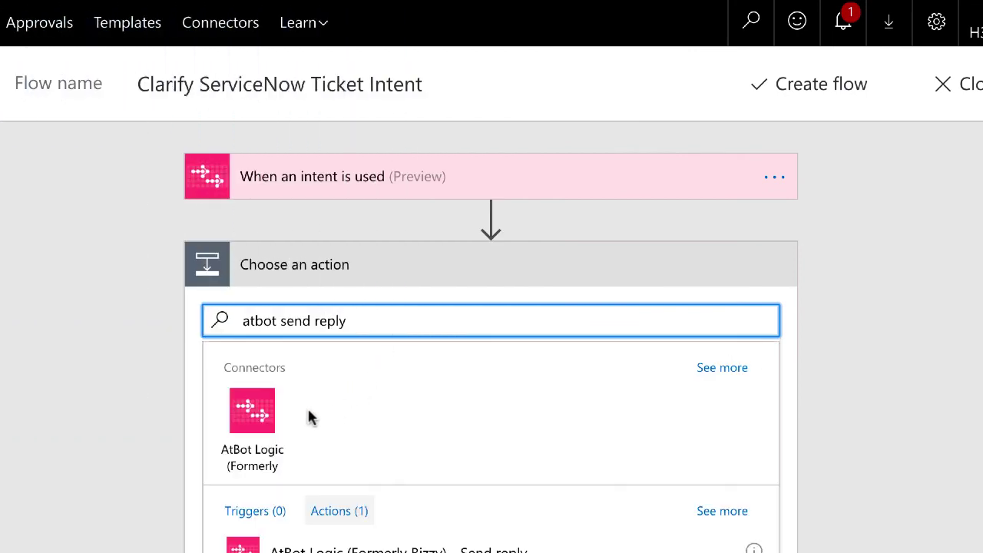
# Step: Add the AtBot Send reply action with reply text 'Sorry, I see you want to do something with a ServiceNow ticket, but I'm not sure what'
pyautogui.scroll(-1, 307, 415)
pyautogui.click(307, 437)
pyautogui.click(530, 202)
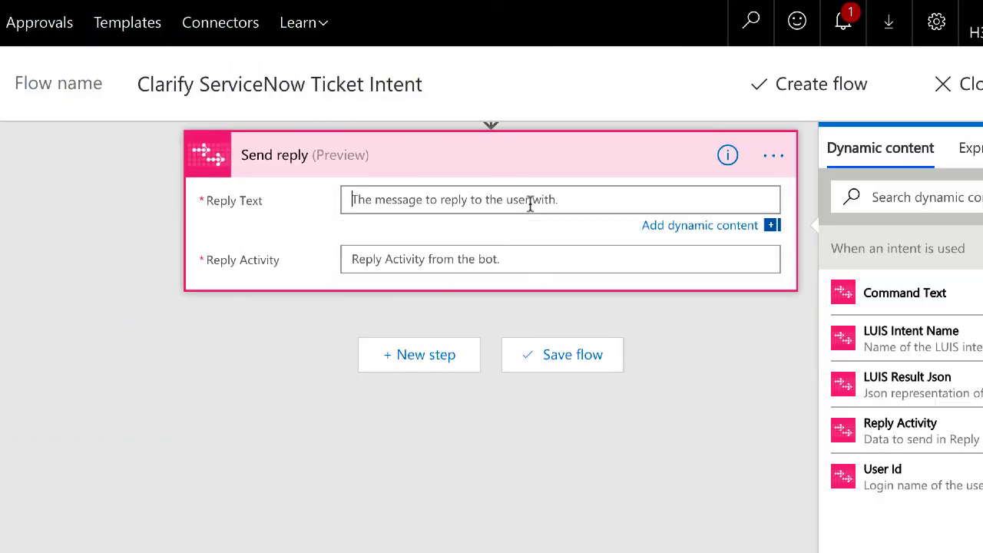
pyautogui.write('Sorry, I se')
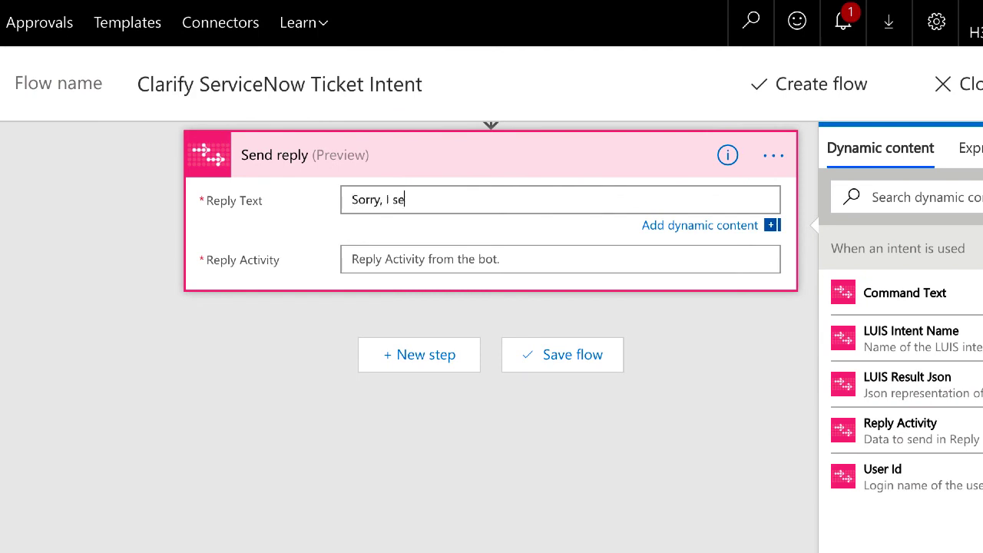
pyautogui.write('e you want to do something')
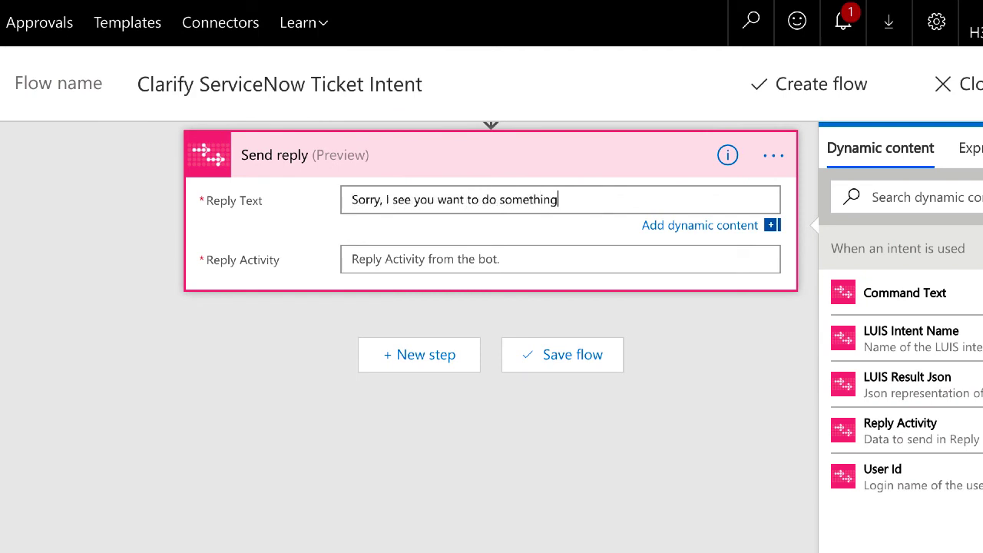
pyautogui.write(' with a ServiceNow ti')
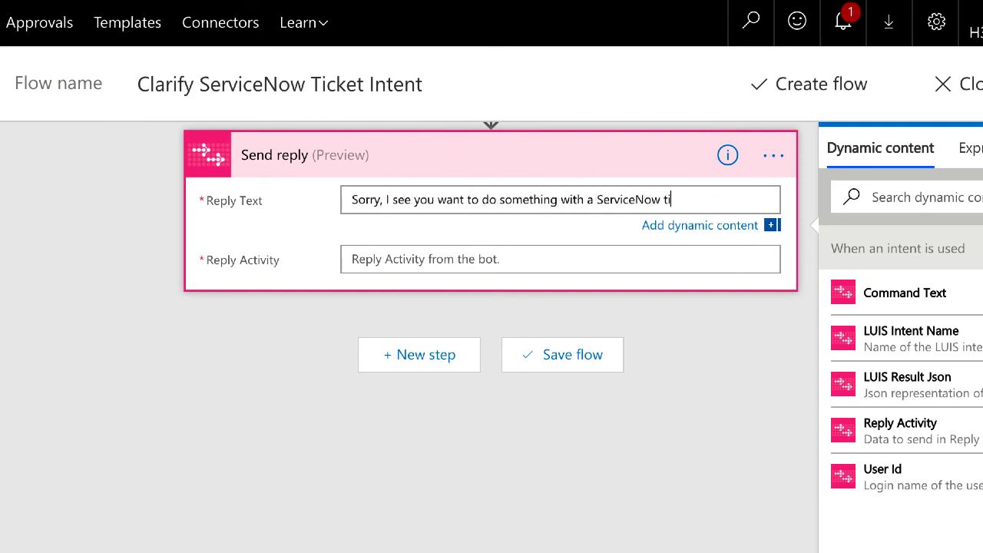
pyautogui.write("cket, but I'm not sure wh")
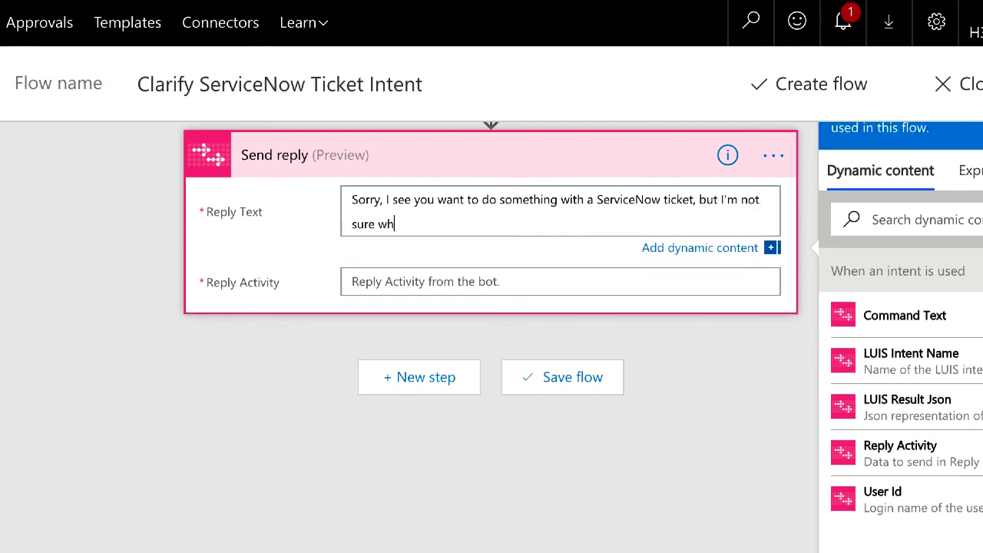
pyautogui.write('at. Would you like to')
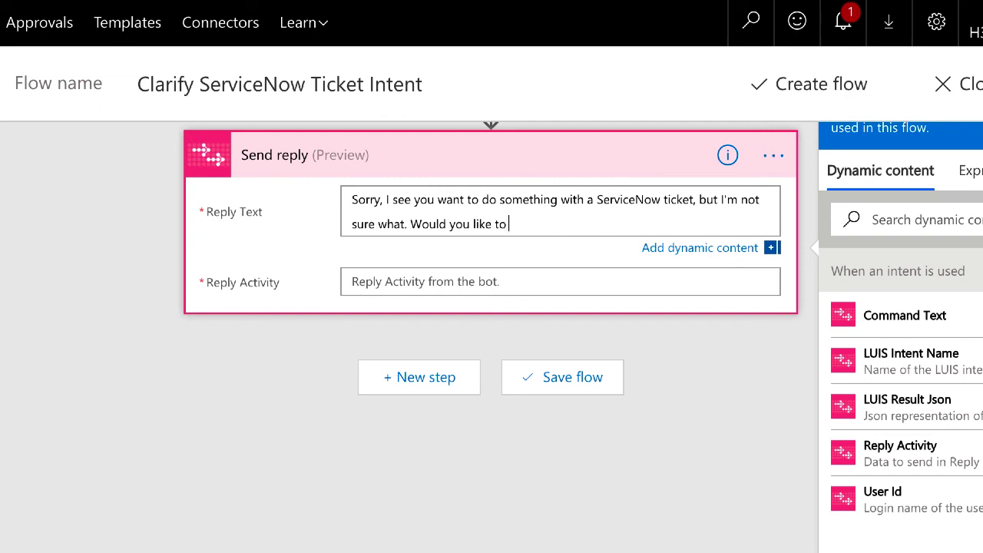
pyautogui.write(' ::open a tick')
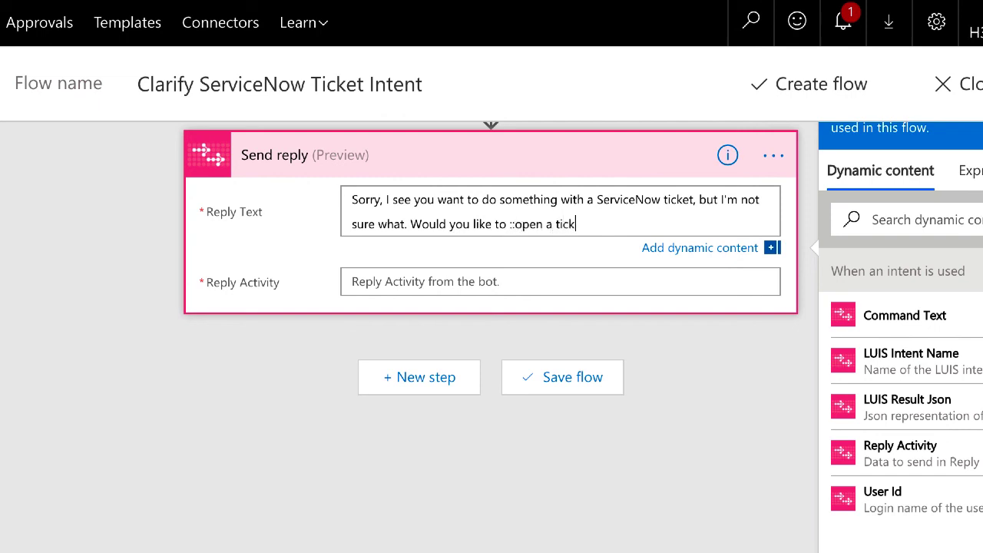